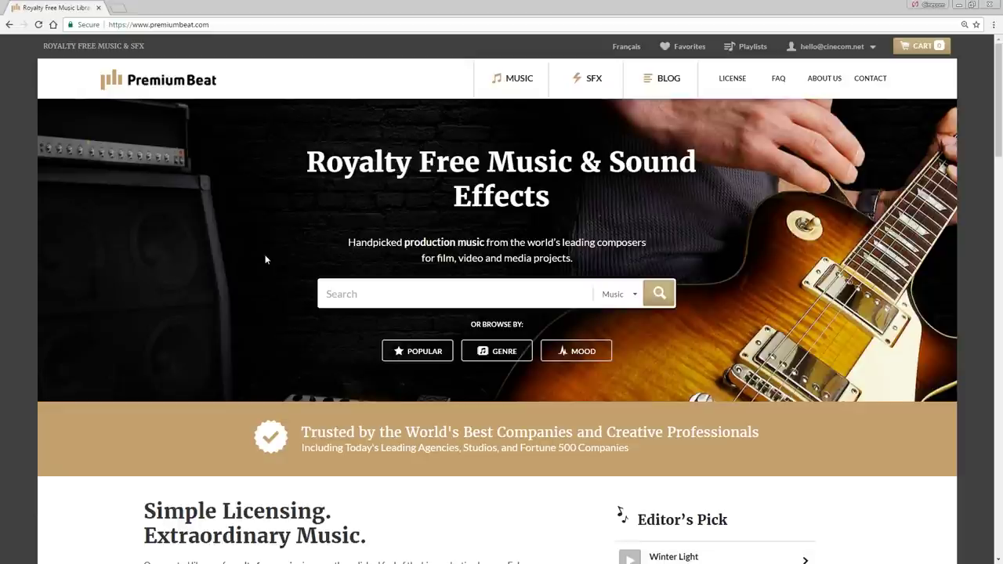
Step: Browse the PremiumBeat music library by mood and open the Sad / Nostalgic page
click(434, 288)
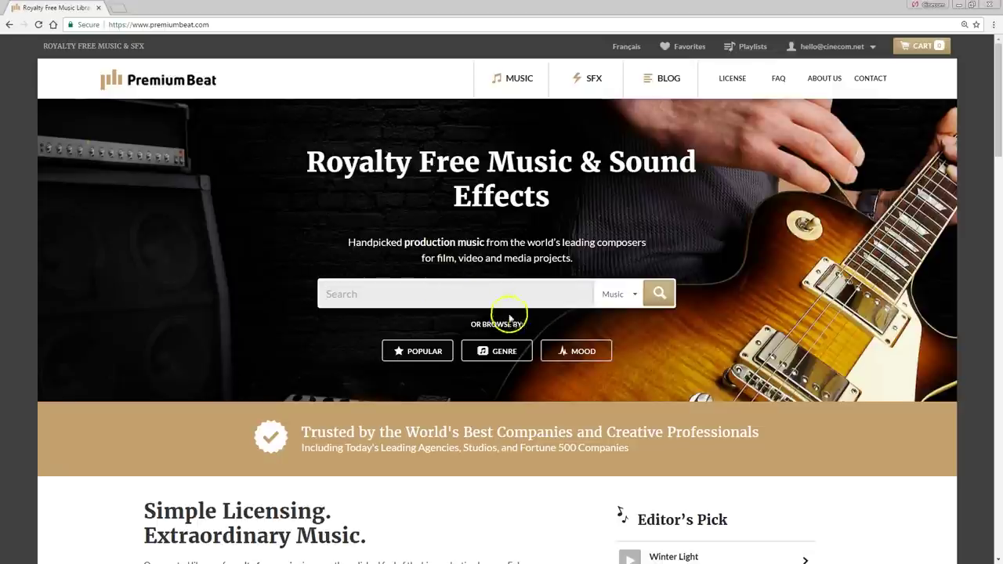
click(583, 353)
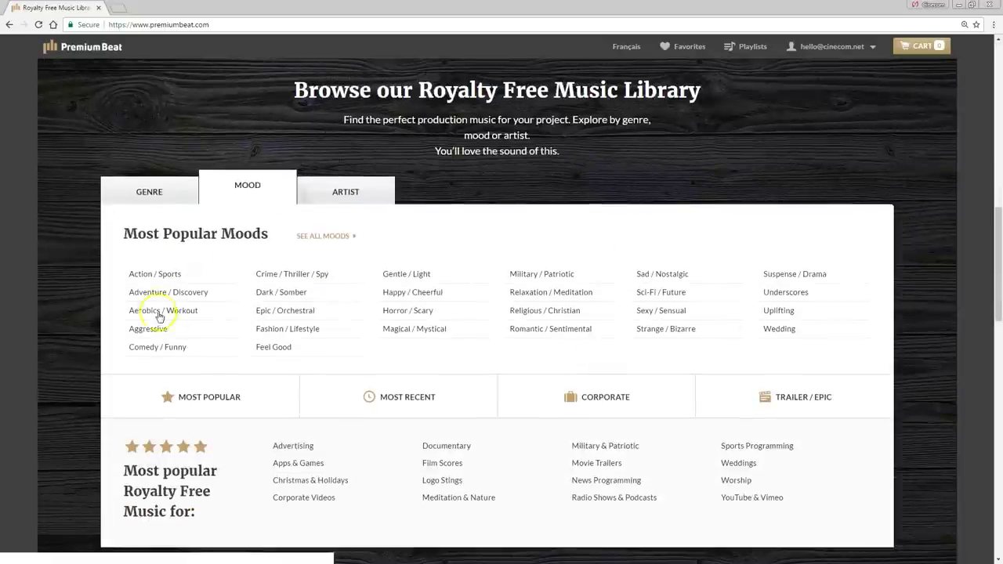
click(335, 239)
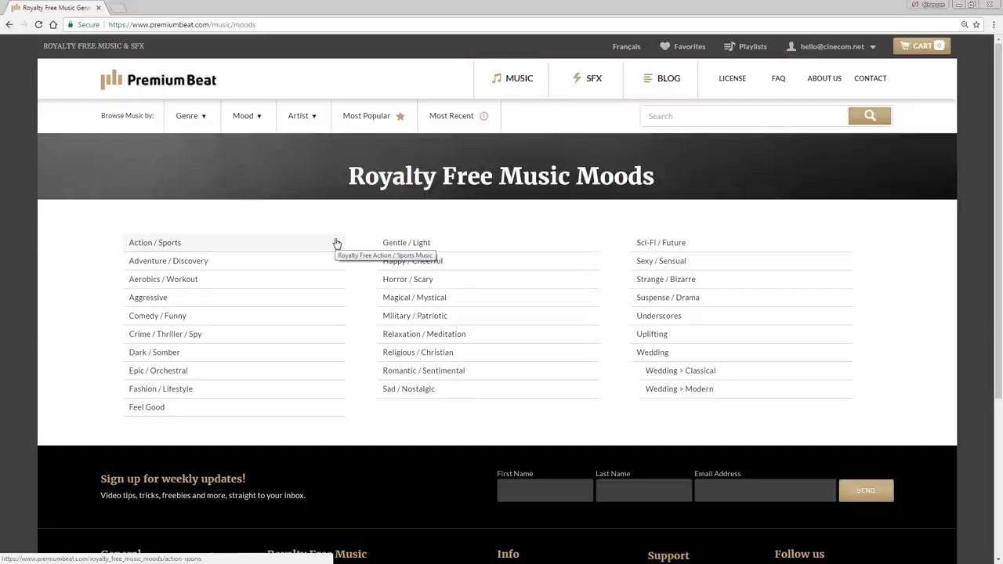
click(438, 394)
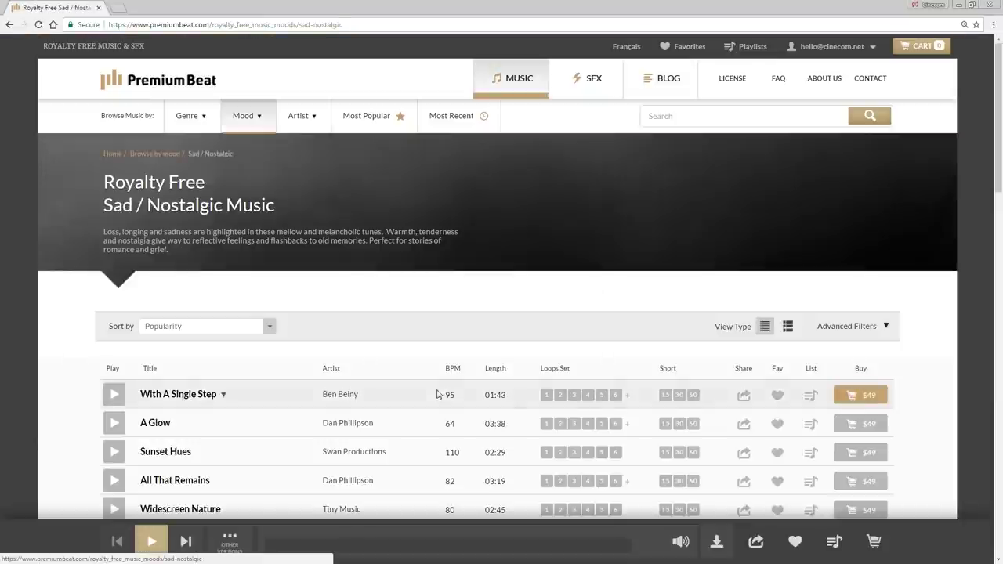
click(6, 403)
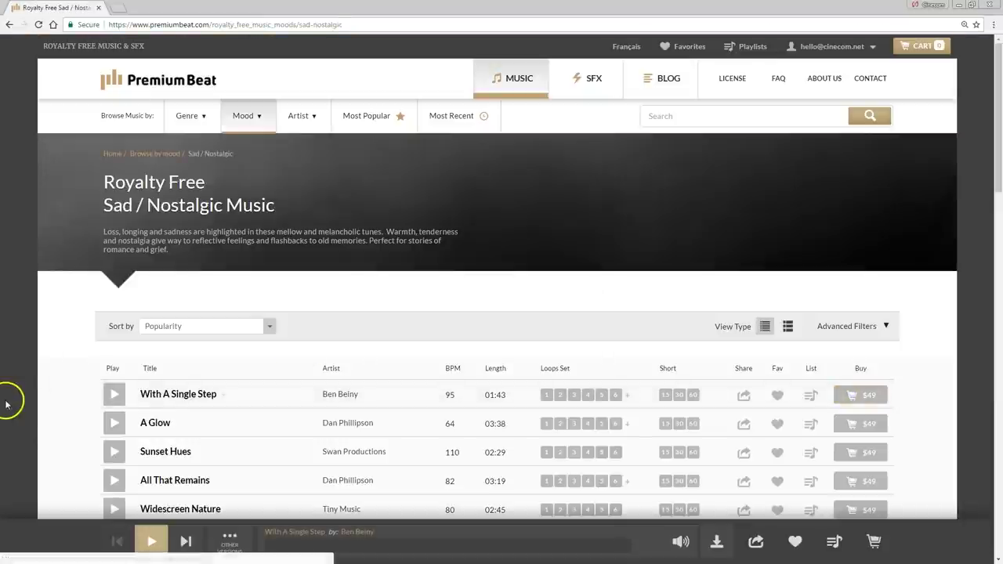
Step: Expand the Advanced Filters panel on the Sad / Nostalgic page
click(52, 319)
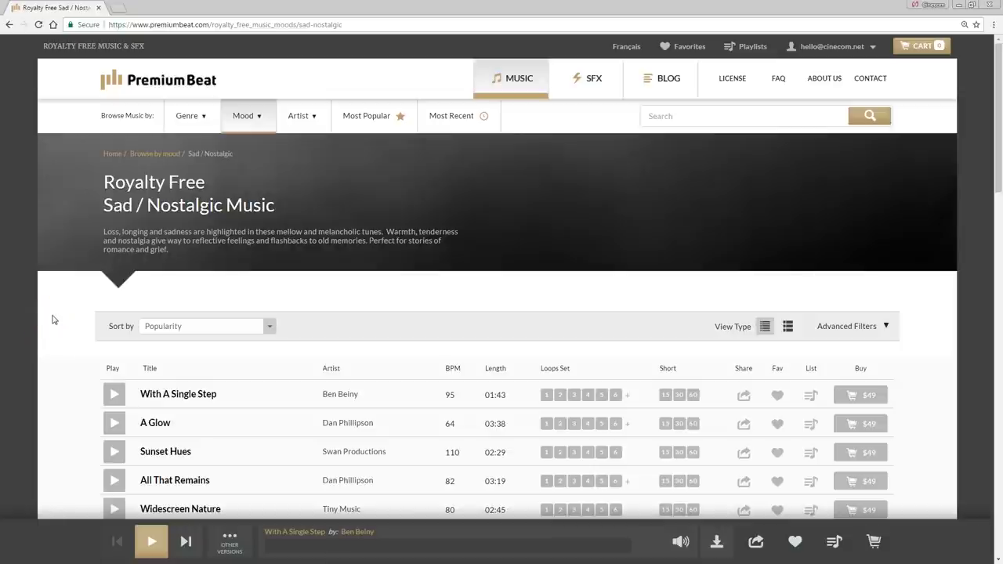
click(871, 322)
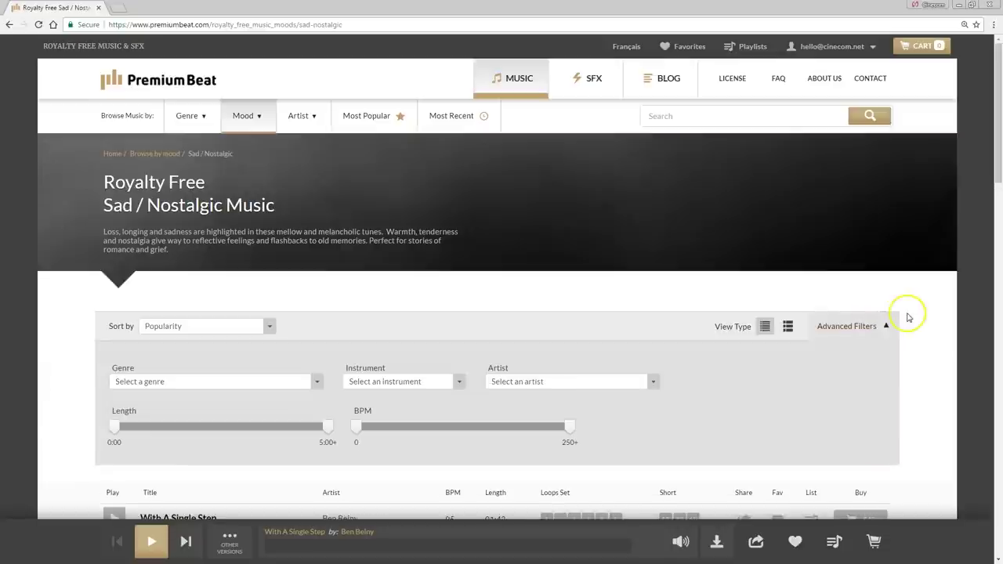
scroll(910, 318, down, 2)
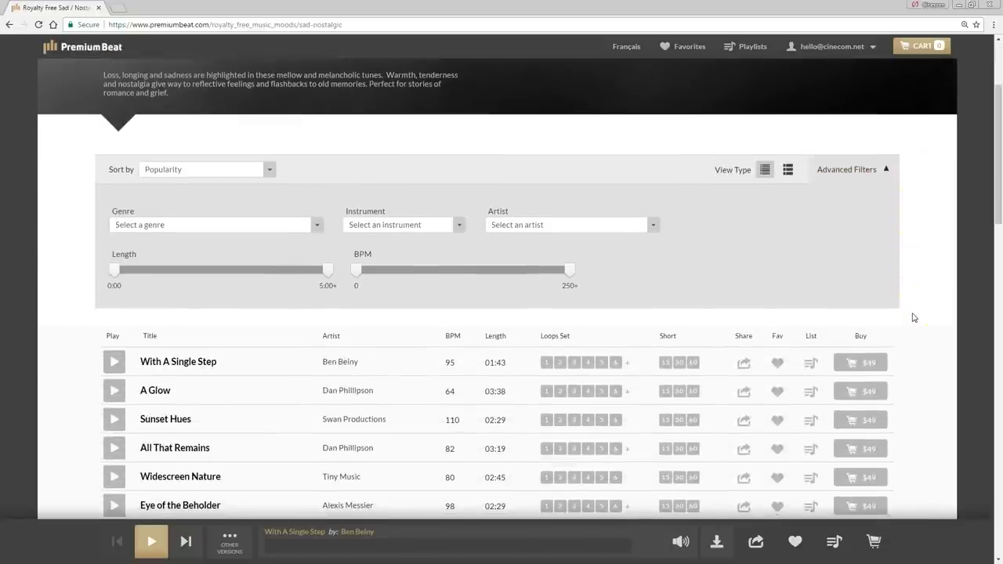
click(390, 309)
Step: Set the Genre filter to Production / Film Scores > Human Drama and collapse the filters
click(283, 225)
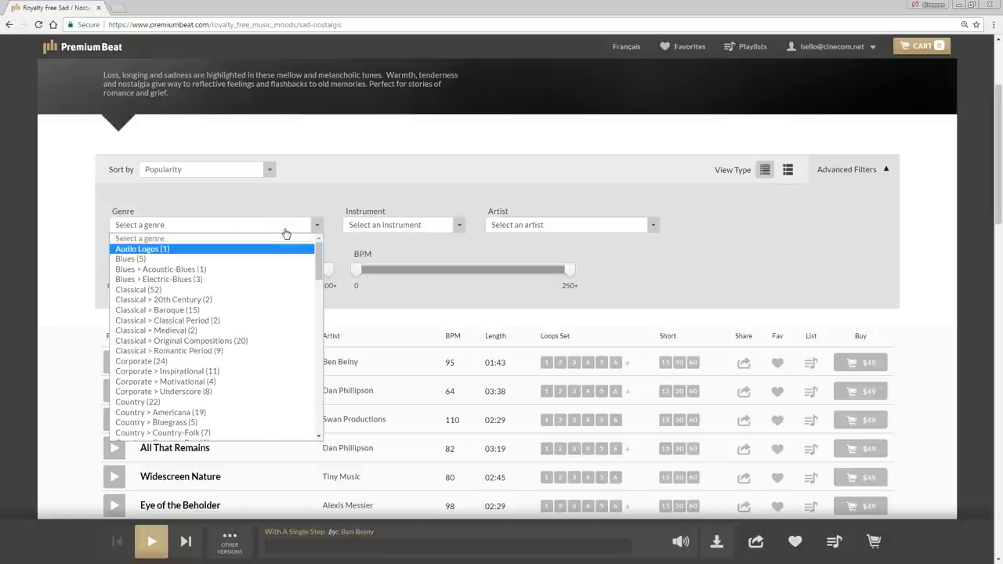
scroll(262, 321, down, 5)
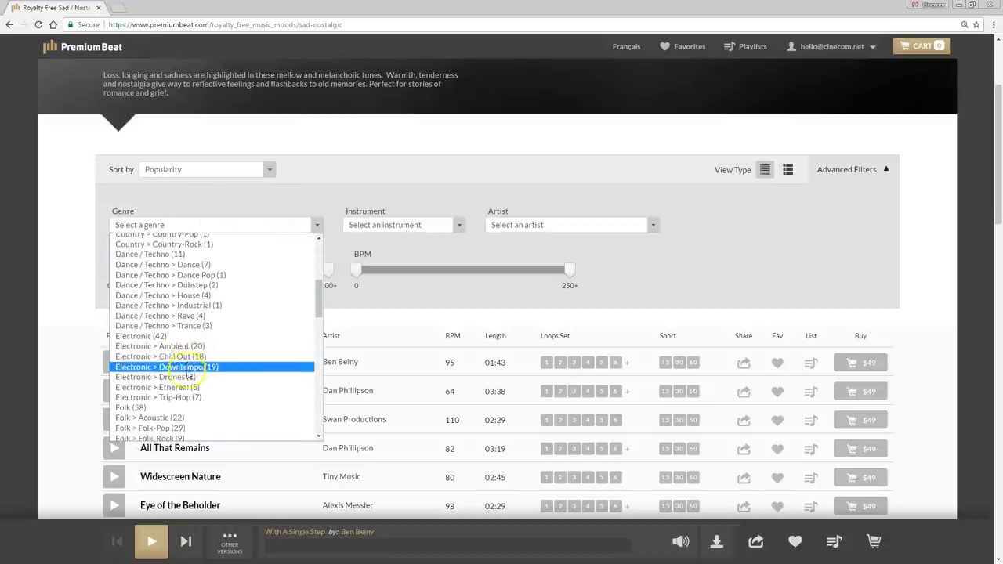
click(239, 339)
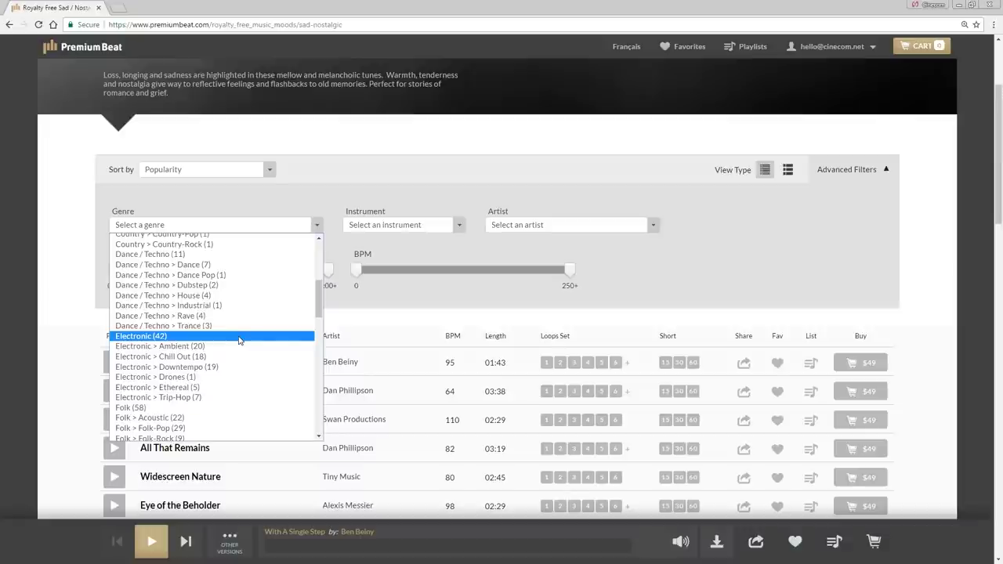
scroll(239, 340, down, 10)
click(247, 302)
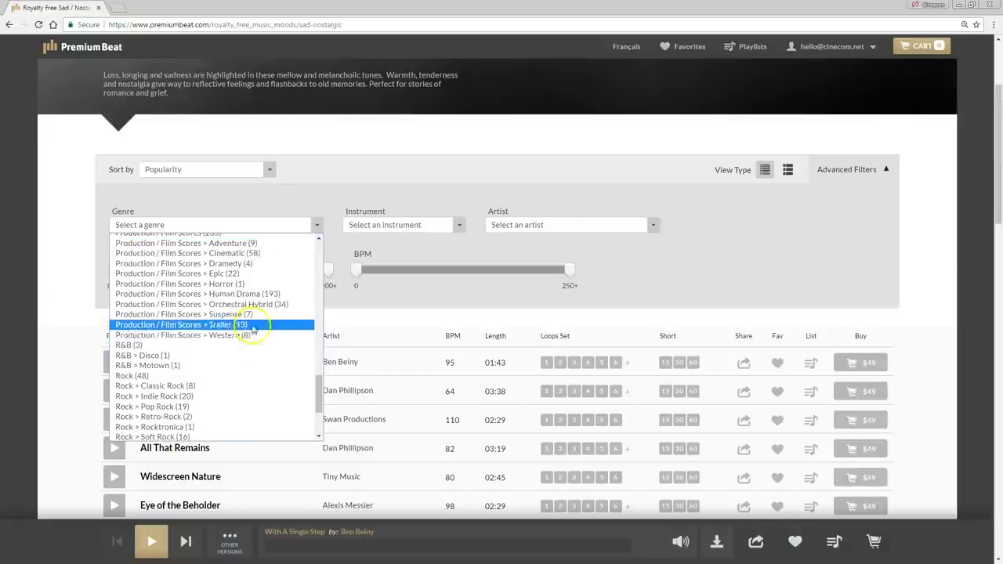
scroll(246, 314, up, 3)
scroll(268, 306, down, 3)
click(297, 297)
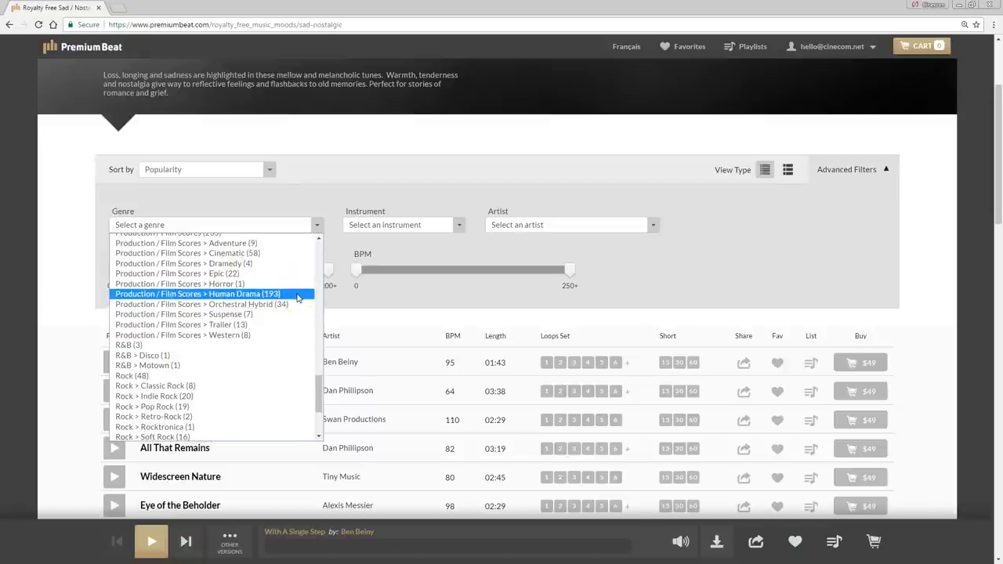
click(297, 294)
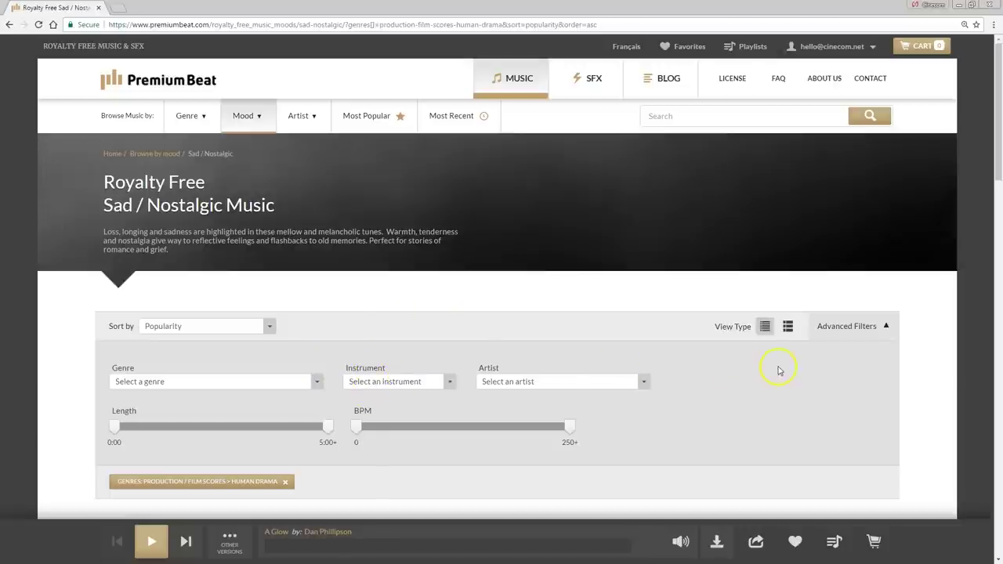
click(885, 328)
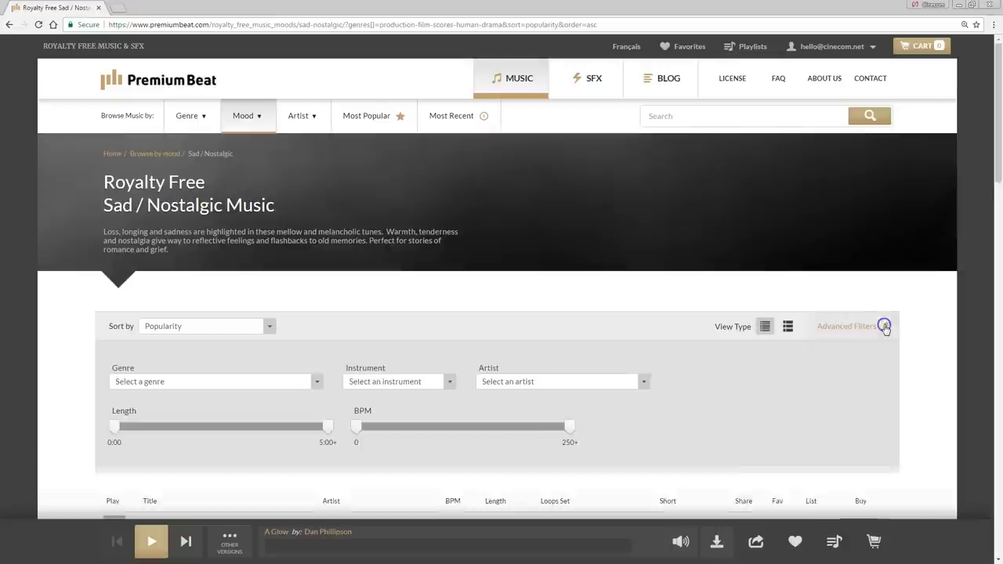
scroll(911, 334, down, 1)
scroll(912, 334, down, 1)
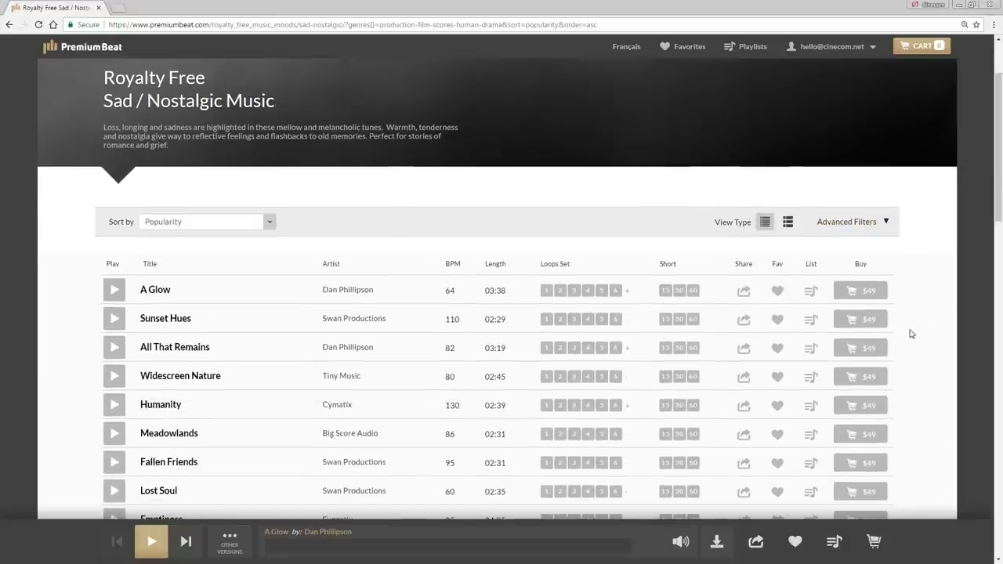
Step: Play A Glow and favorite it along with All That Remains
click(114, 291)
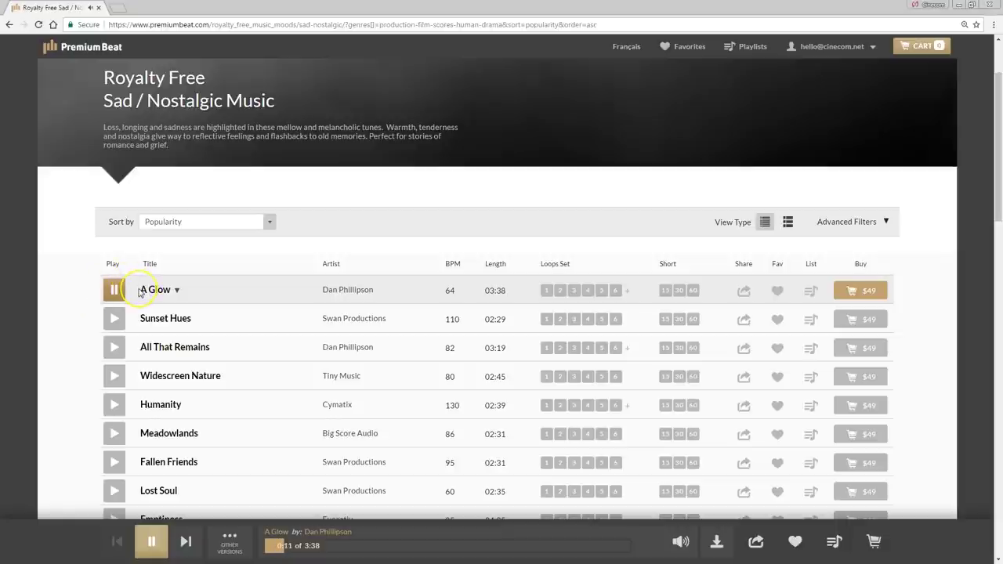
click(777, 294)
click(777, 347)
Step: Favorite Humanity and Lost Soul, then go to the My Favorites page
click(773, 405)
scroll(774, 405, down, 1)
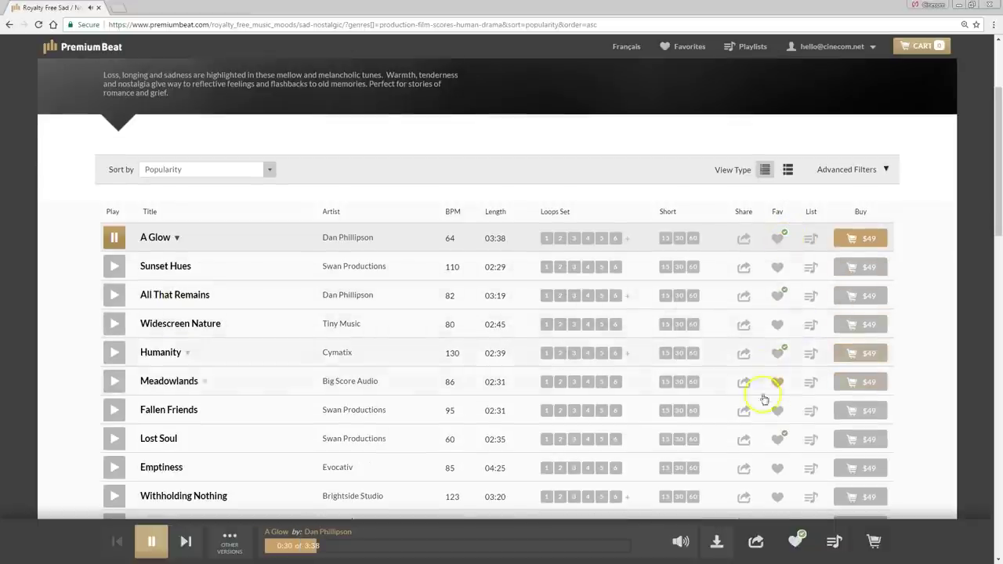
click(777, 438)
click(871, 49)
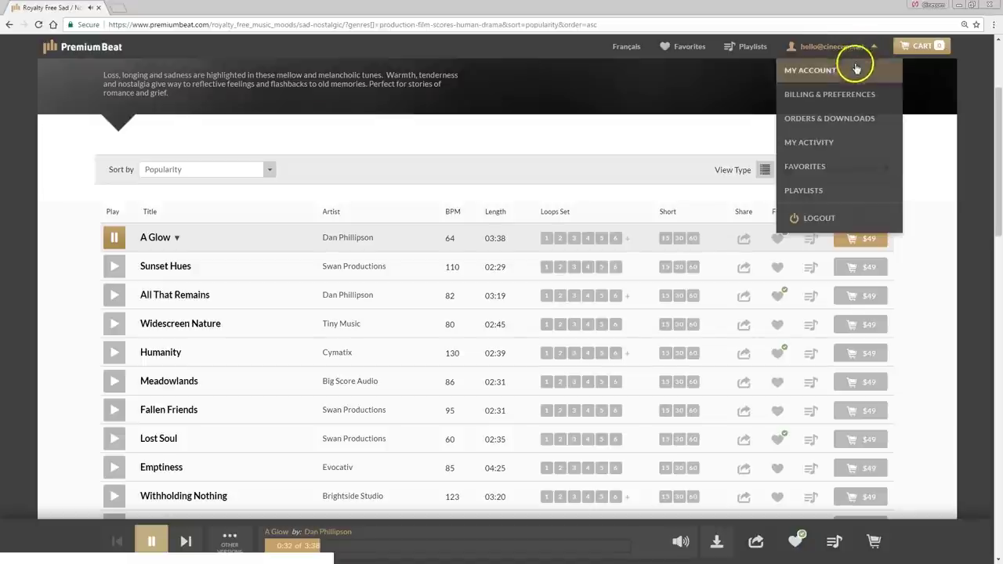
click(810, 167)
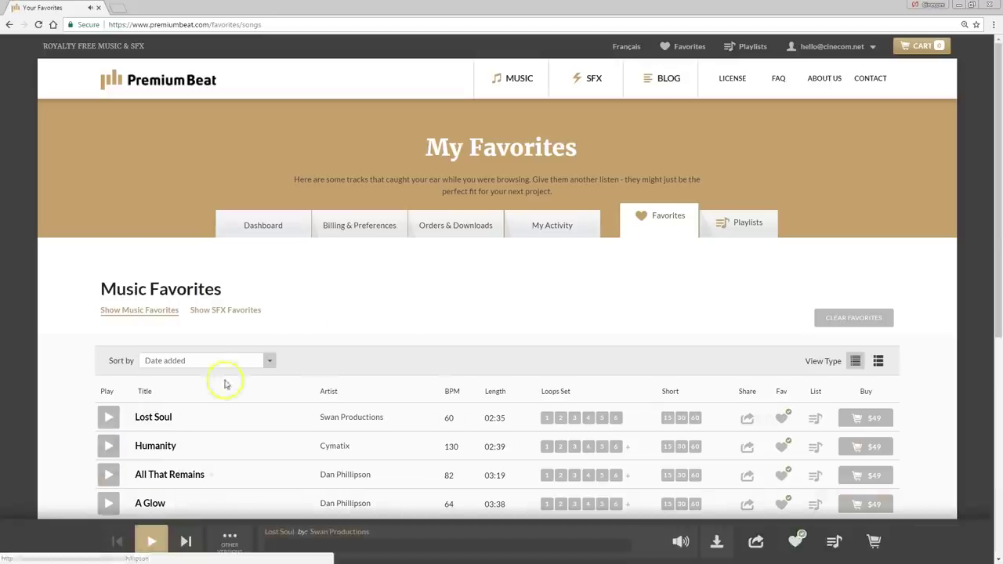
Step: Unfavorite All That Remains and Humanity on the My Favorites list
scroll(355, 355, down, 1)
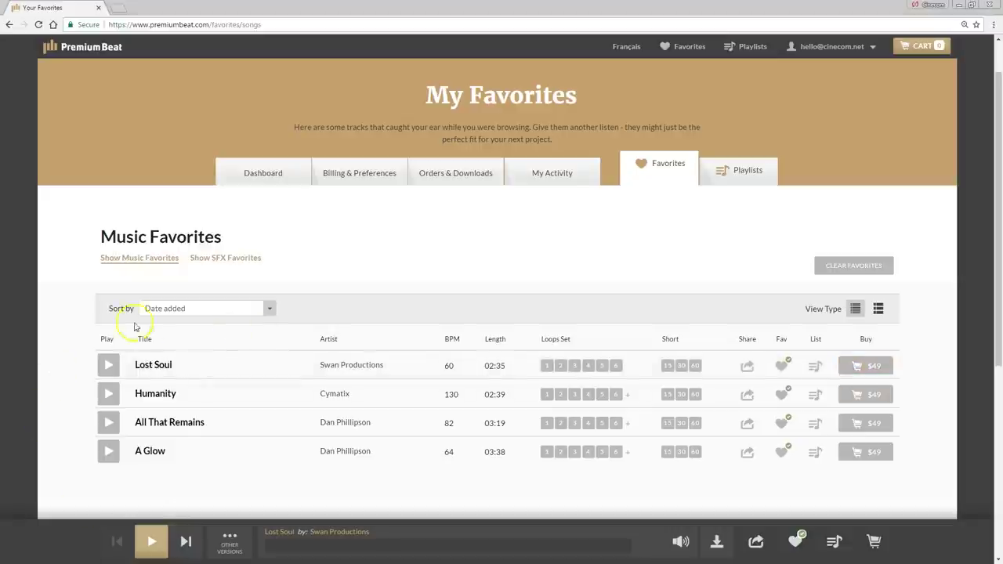
click(779, 424)
click(781, 395)
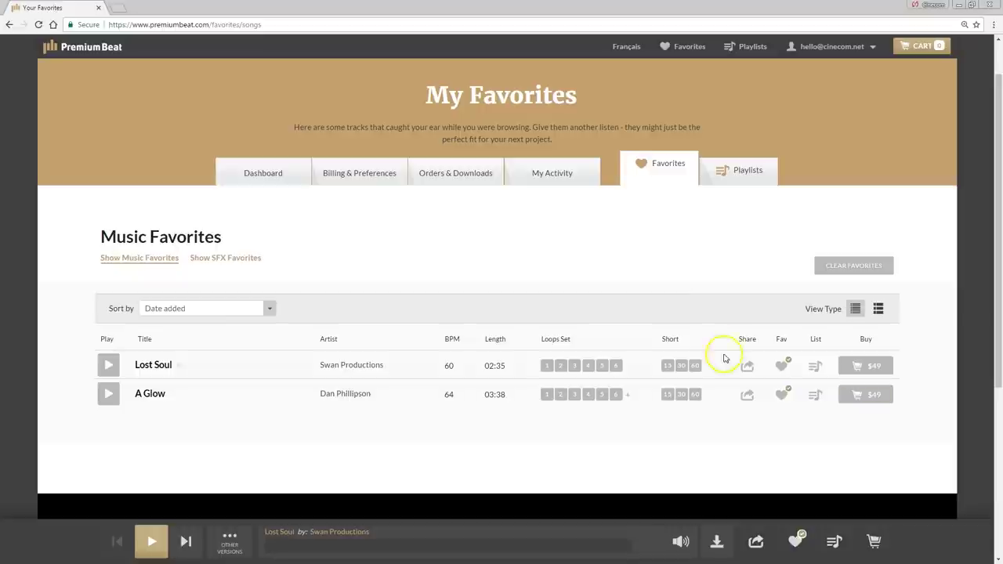
Step: Download the full-length Lost Soul preview MP3
click(717, 540)
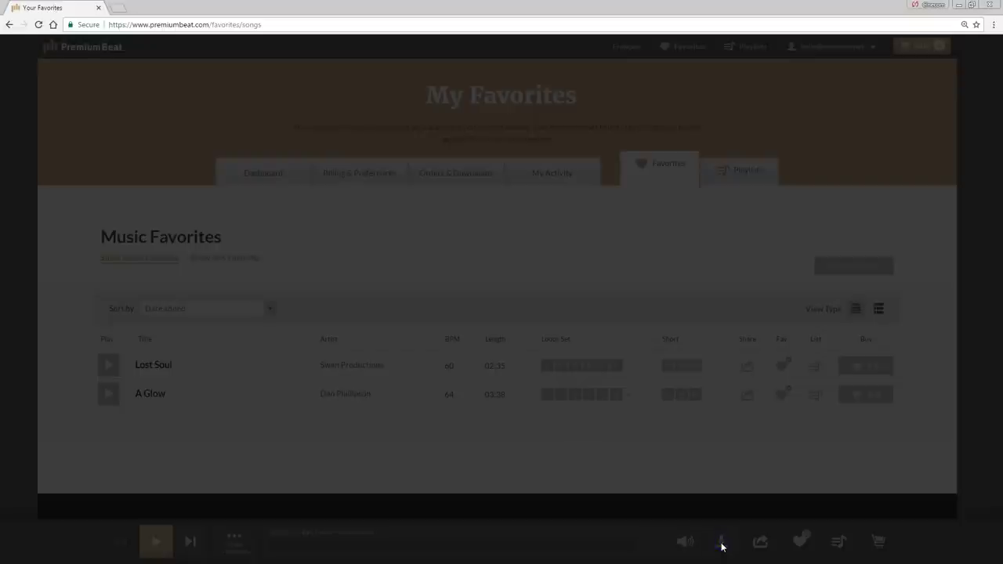
click(647, 301)
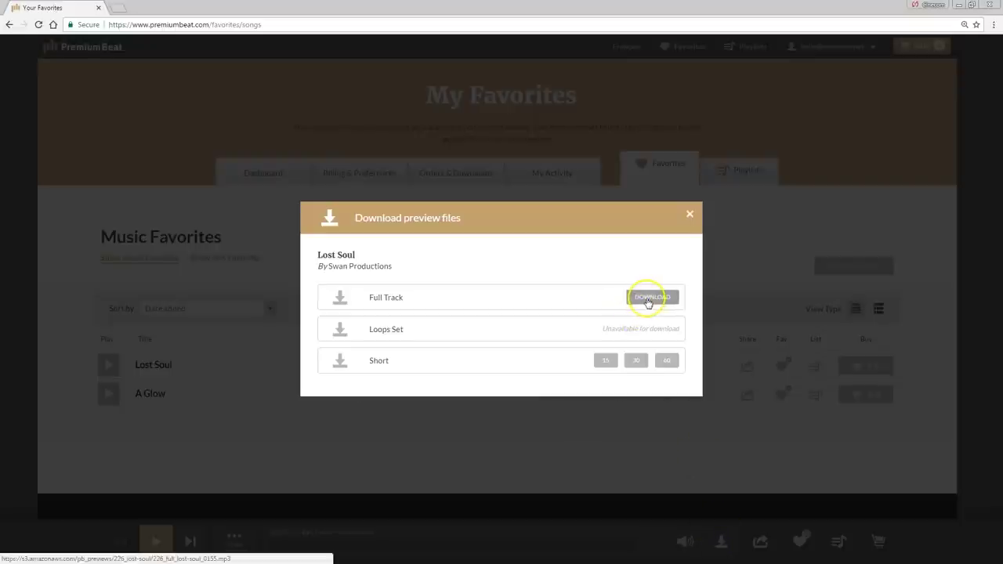
click(641, 296)
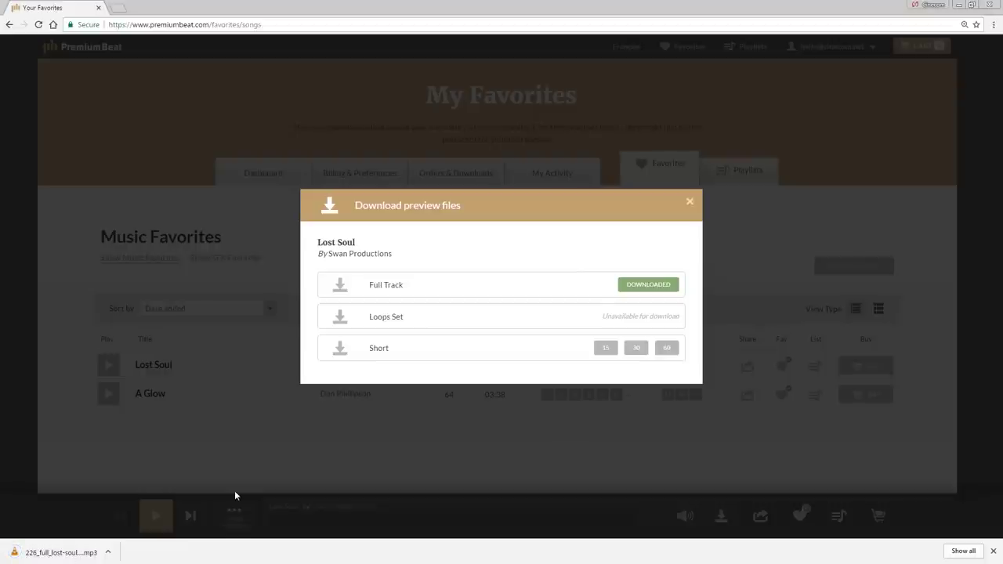
Step: Close the download window and preview Lost Soul's loop 2
click(234, 491)
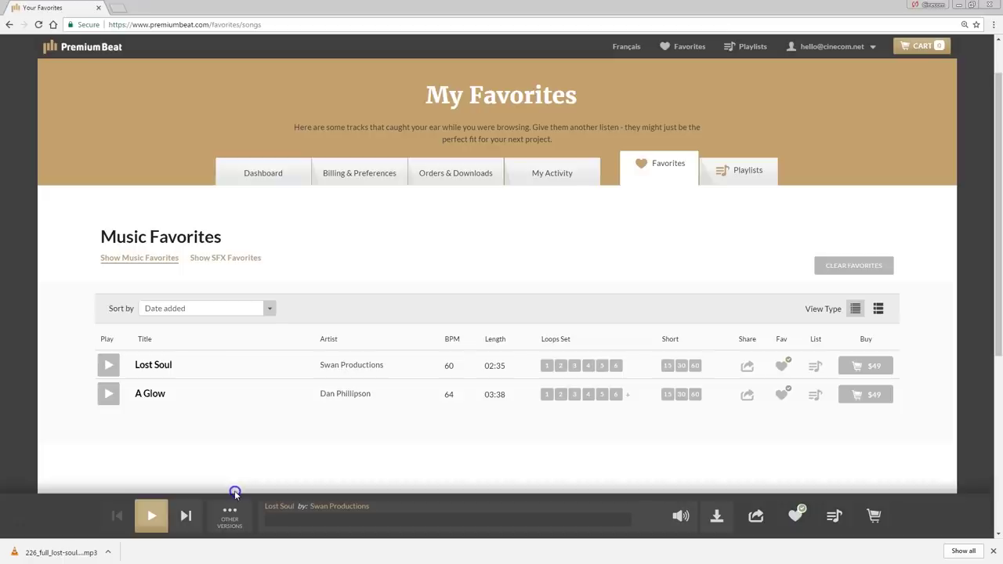
click(856, 365)
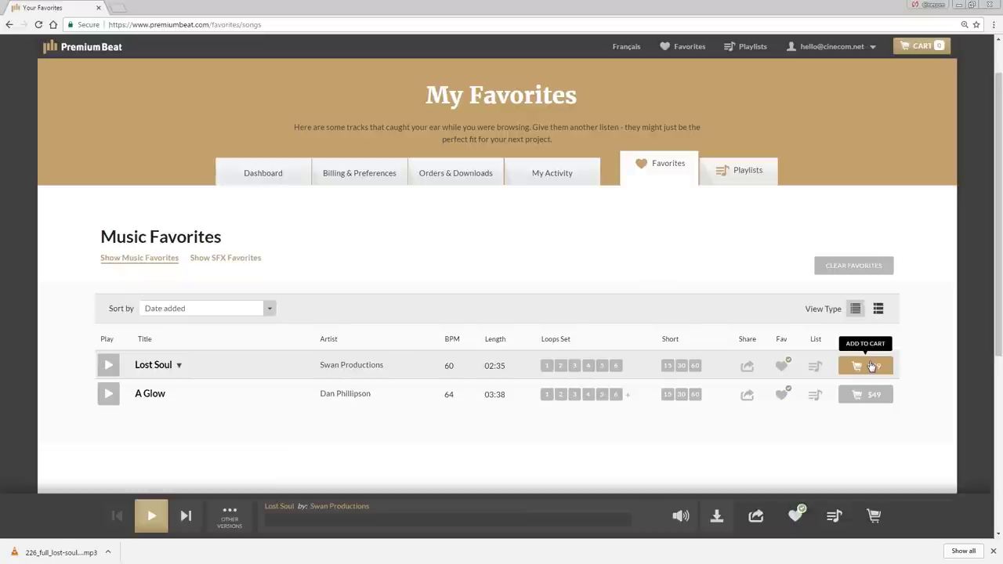
click(561, 367)
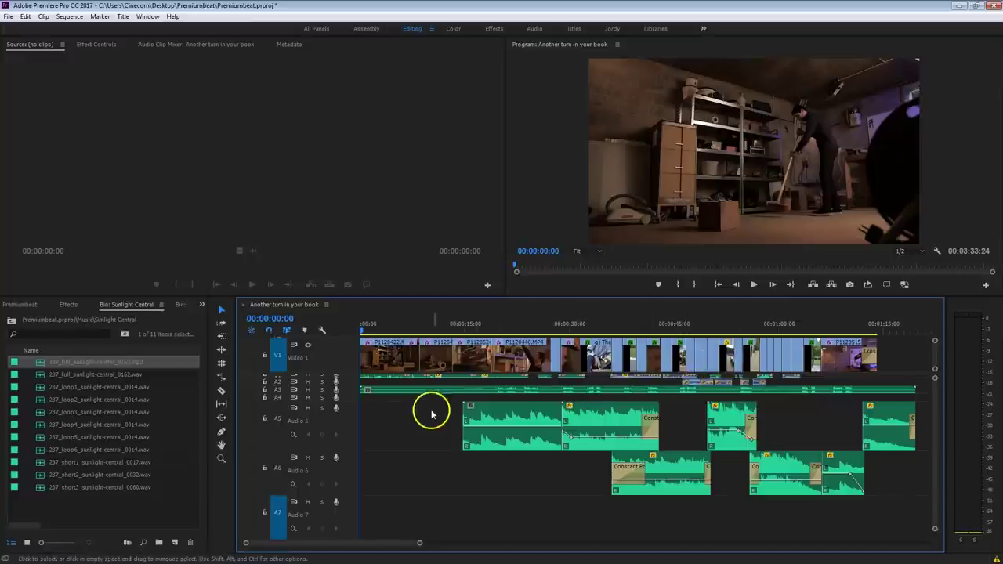
drag(407, 409, 893, 502)
click(900, 477)
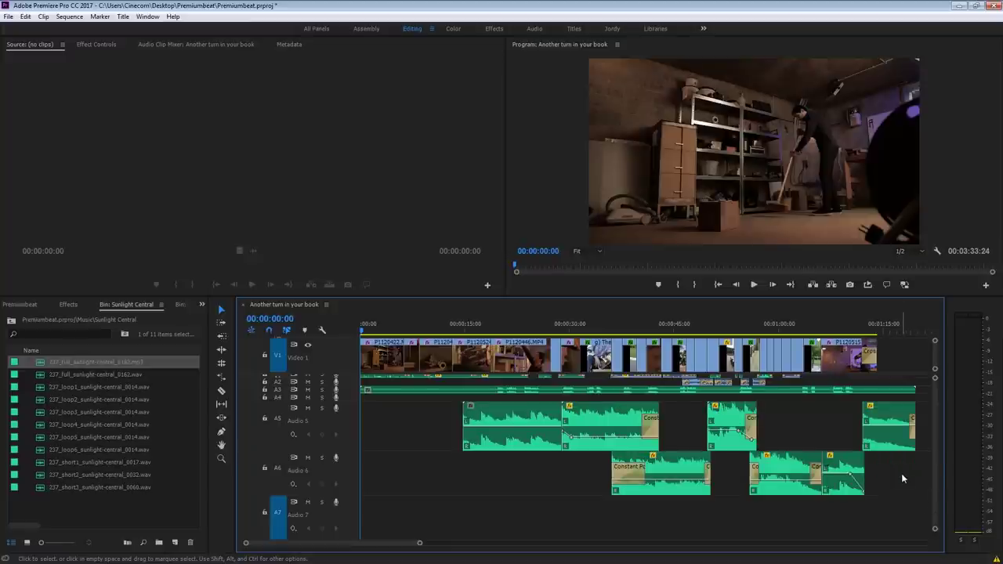
click(442, 424)
key(Delete)
click(126, 399)
click(118, 386)
click(106, 400)
click(103, 412)
click(97, 425)
click(98, 436)
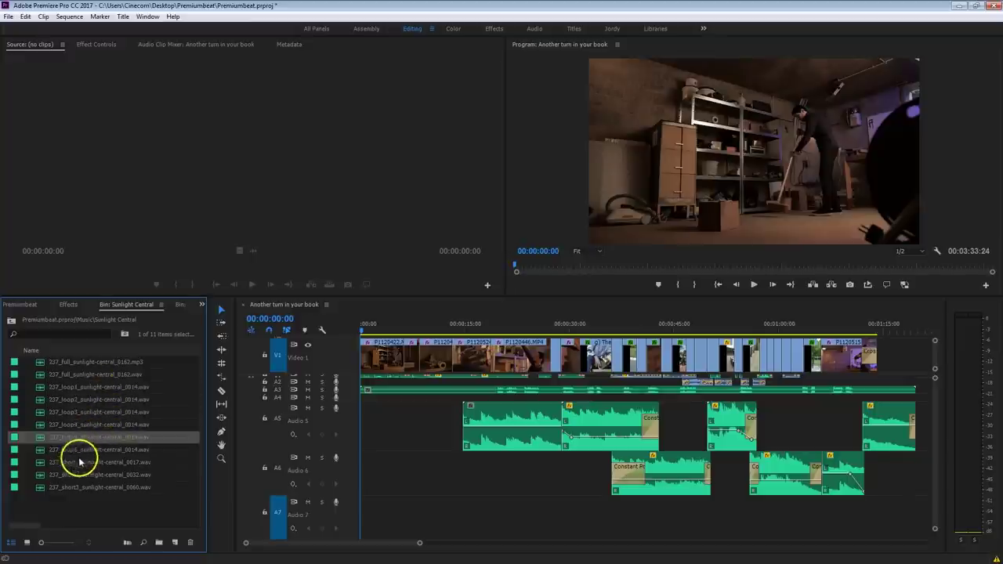
click(76, 450)
click(72, 475)
click(72, 489)
click(78, 374)
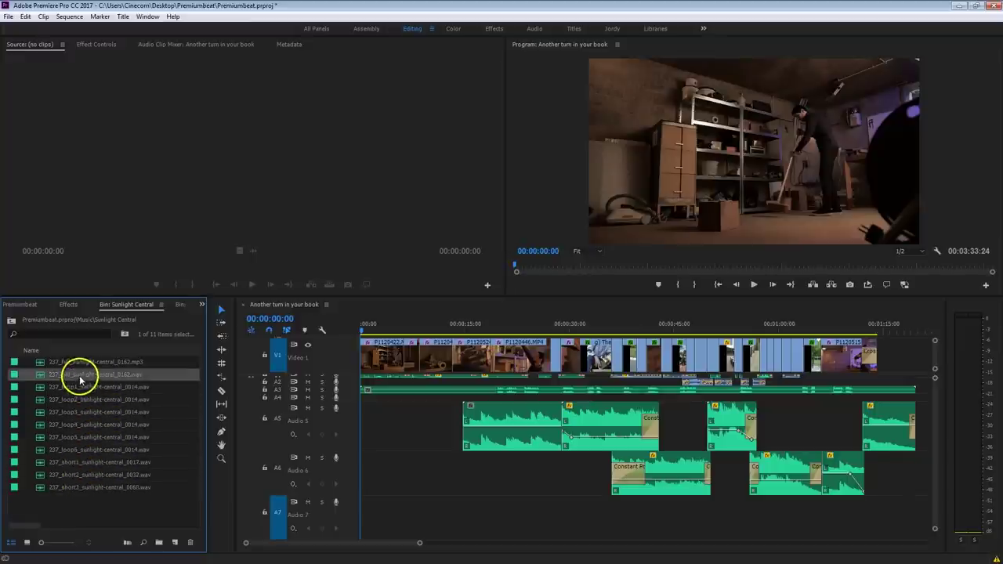
click(408, 436)
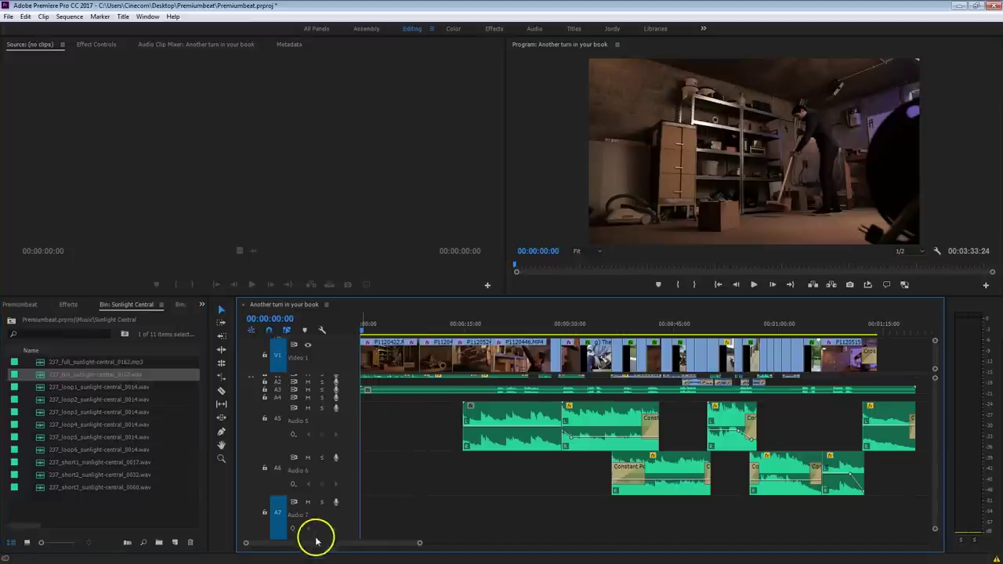
Step: Zoom the timeline and play the Audio 5 music from 1:36 to 1:47
drag(310, 546, 372, 546)
drag(308, 544, 345, 543)
click(436, 401)
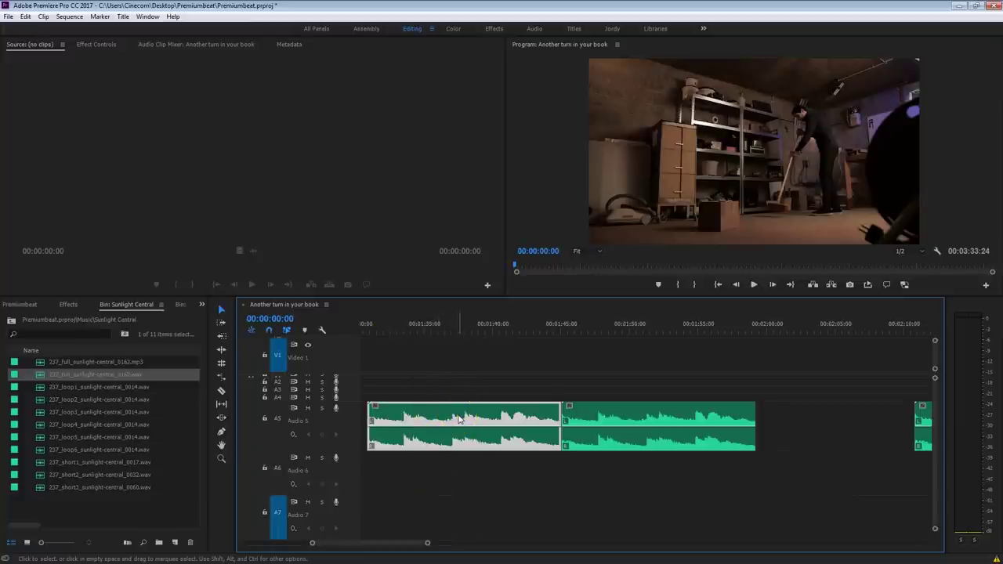
click(437, 325)
key(space)
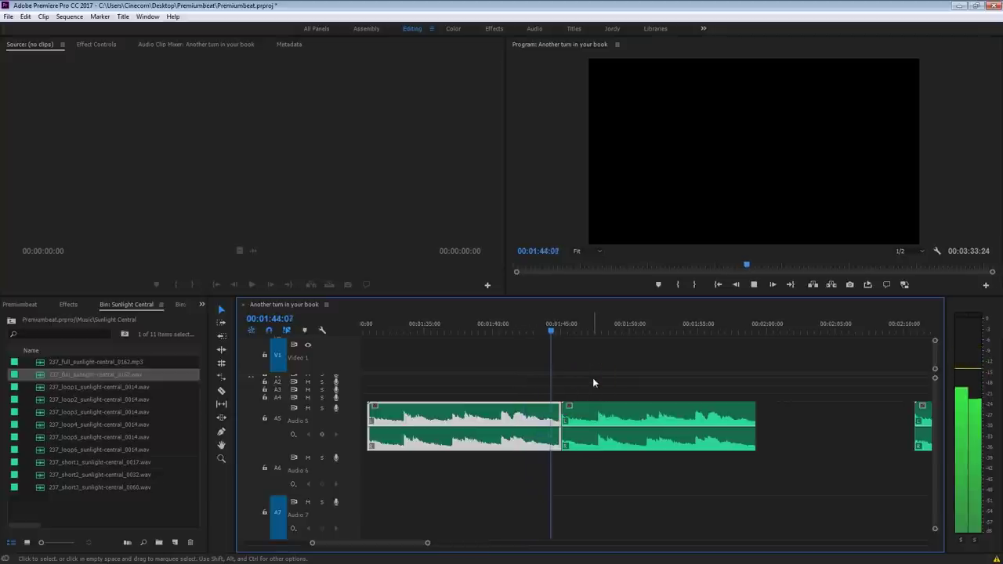
click(553, 374)
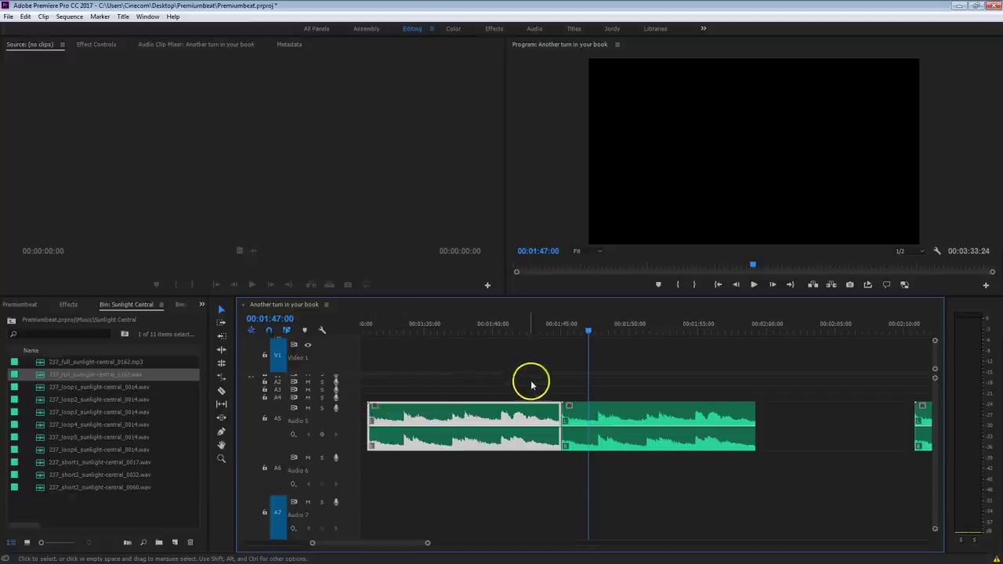
Step: Play the music across the crossfade from 2:10:21 to 2:21:12
click(574, 437)
click(578, 392)
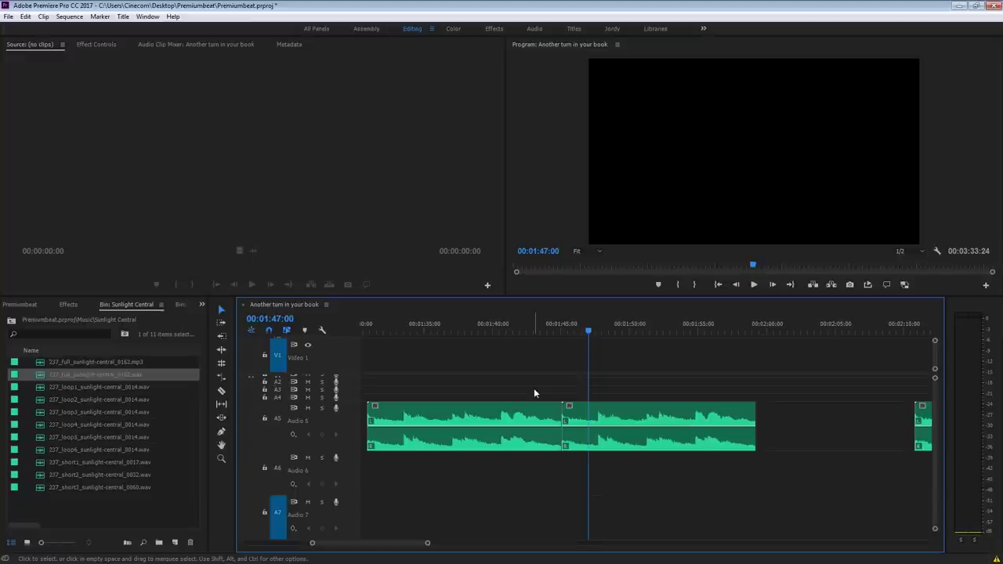
scroll(532, 388, down, 10)
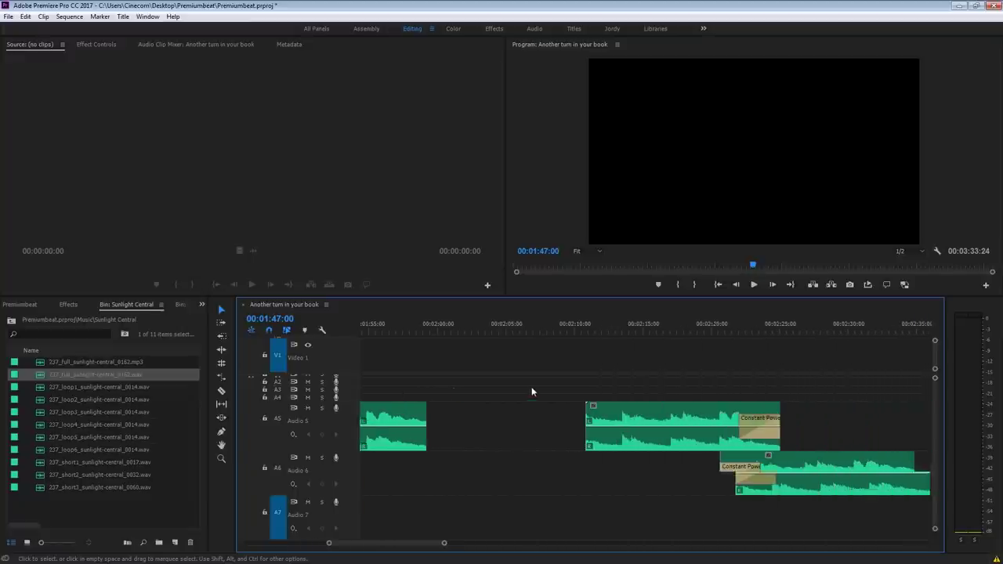
scroll(531, 387, down, 4)
click(479, 352)
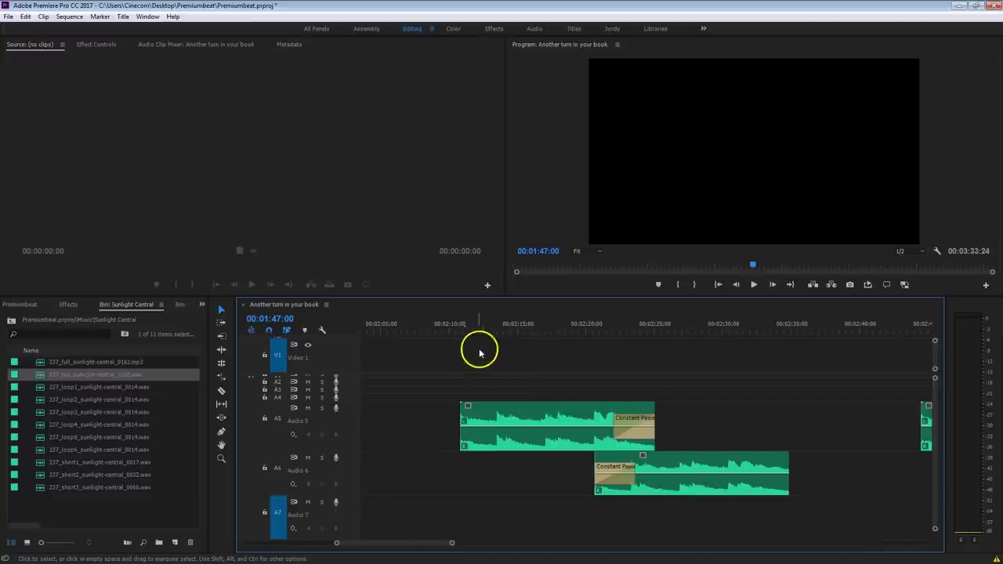
click(461, 325)
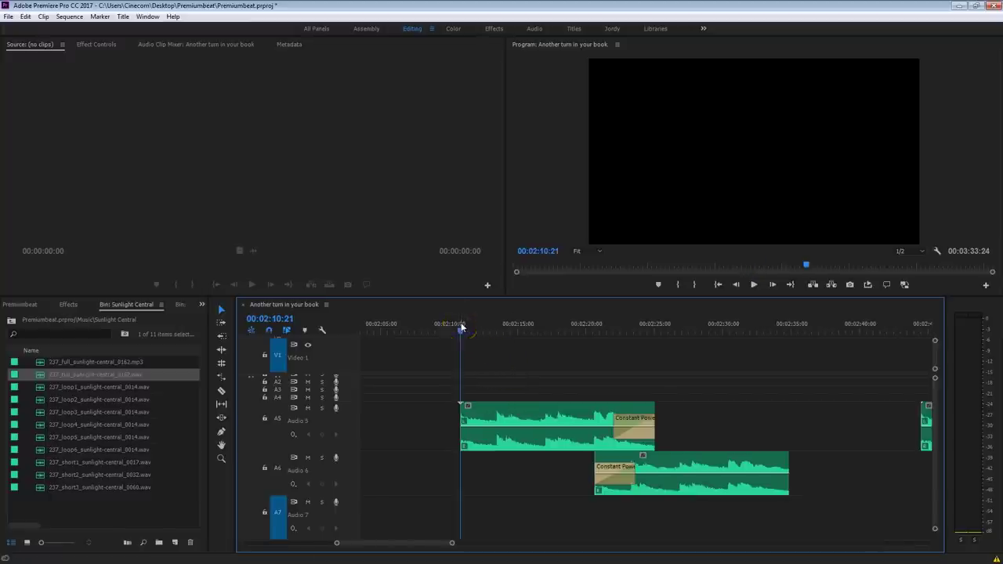
key(space)
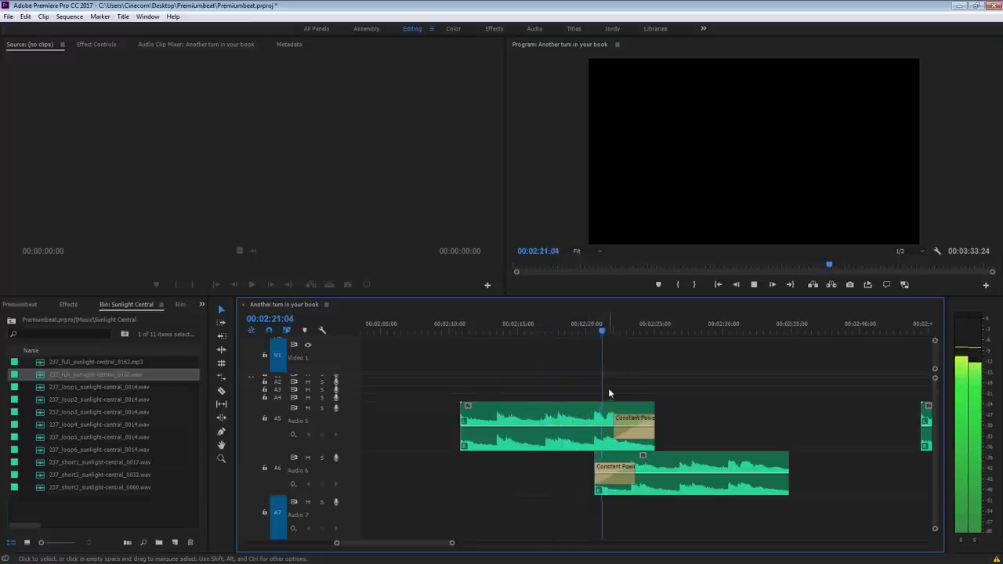
key(space)
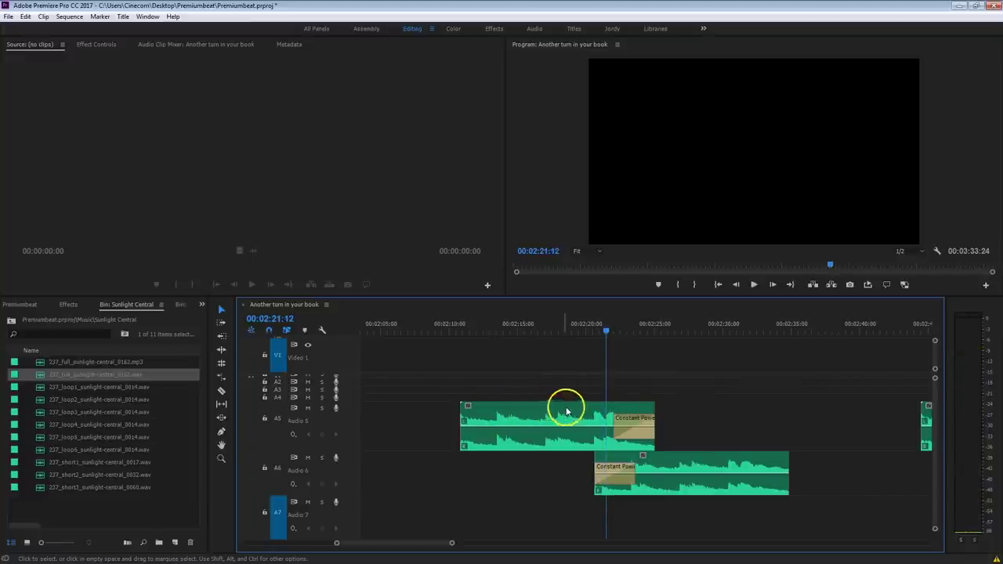
Step: Slide the Audio 6 clip earlier and extend the Audio 5 Constant Power crossfade leftward
mouse_move(704, 470)
mouse_down()
mouse_move(567, 470)
mouse_move(683, 455)
mouse_move(691, 463)
mouse_up()
click(563, 471)
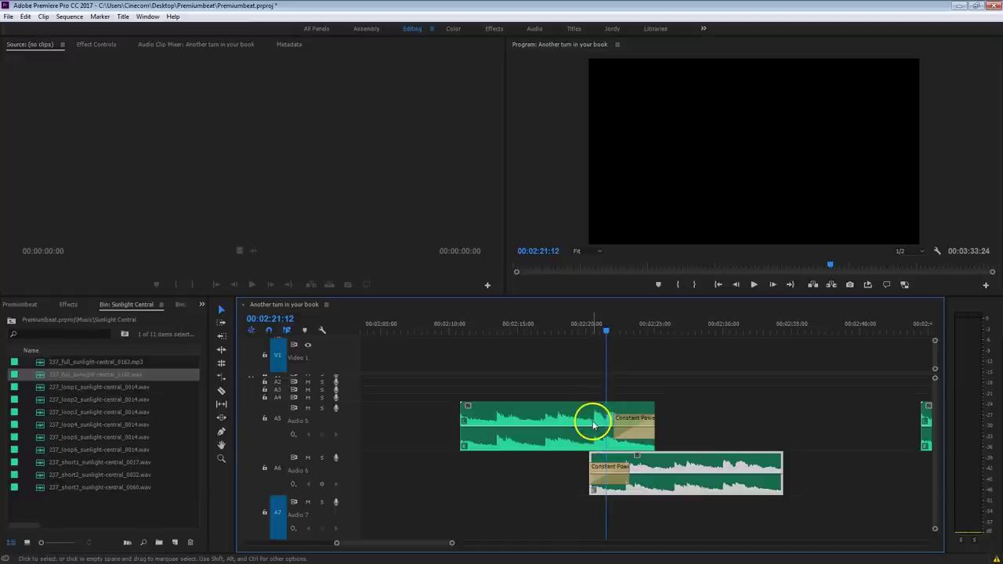
click(612, 405)
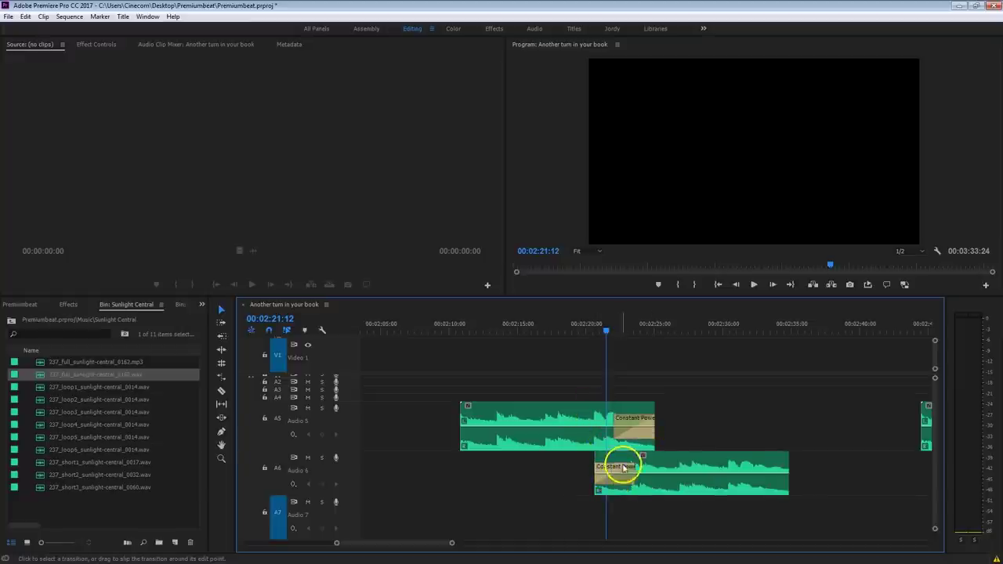
click(624, 468)
click(613, 423)
drag(614, 423, 608, 423)
Step: Replay the adjusted crossfade from 2:15:17 to 2:26:05
click(524, 323)
key(space)
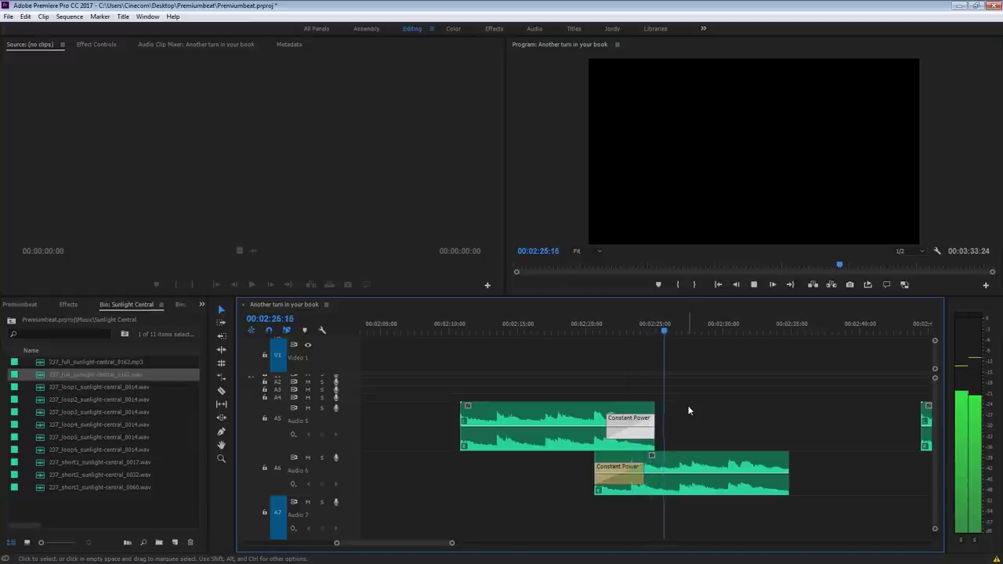
key(space)
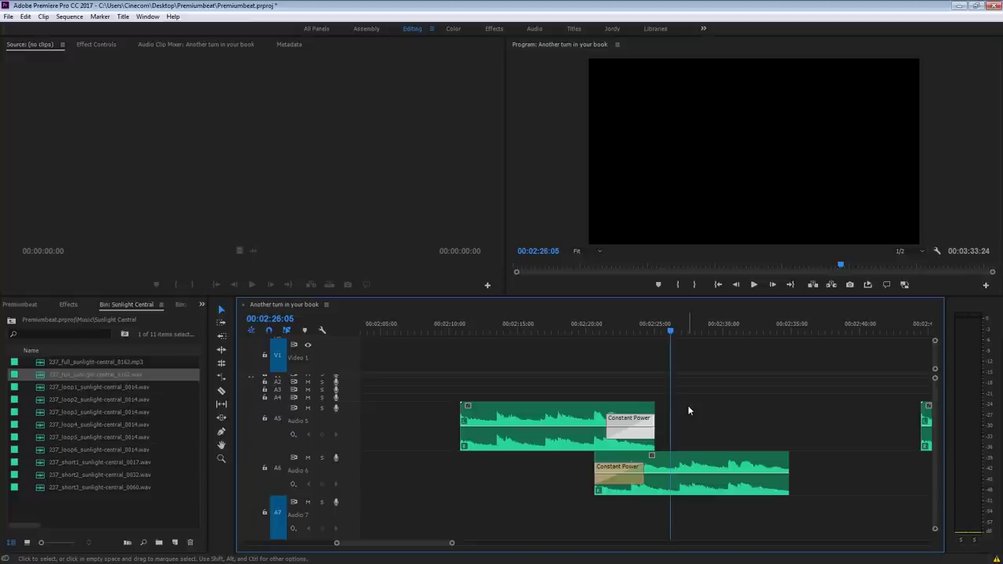
Step: Select and deselect the first and second Audio 5 music clips
scroll(688, 405, down, 10)
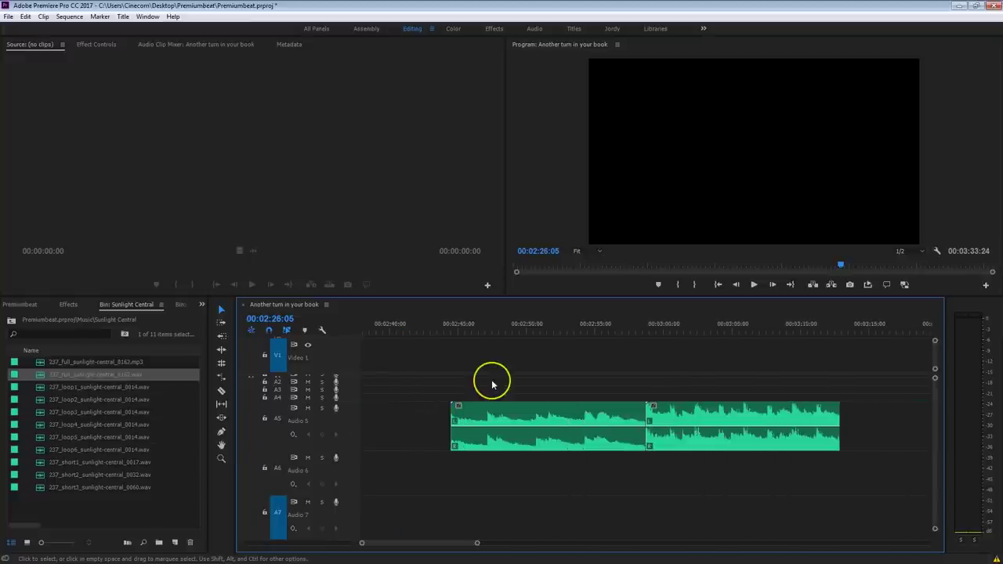
click(496, 388)
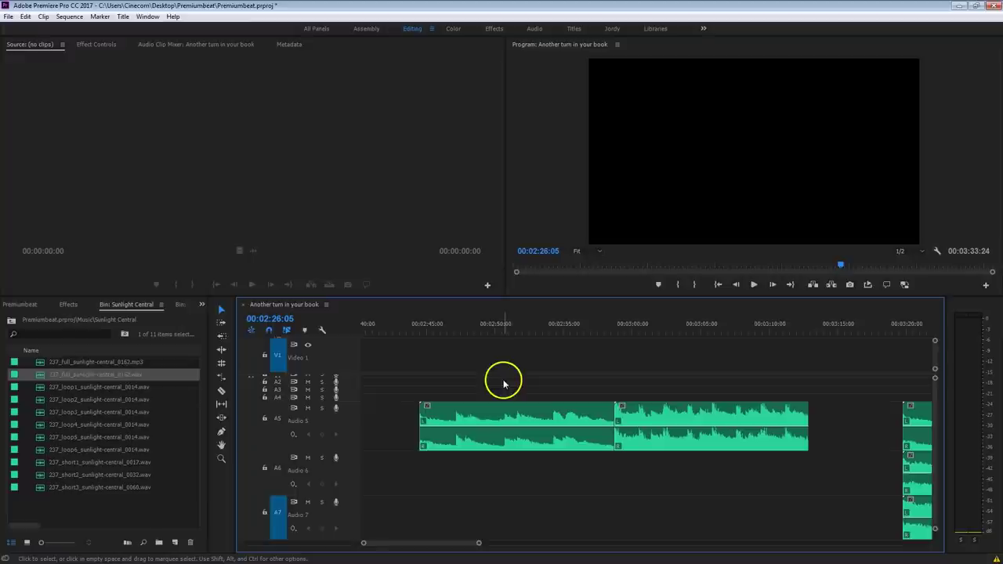
click(505, 427)
click(642, 423)
click(645, 381)
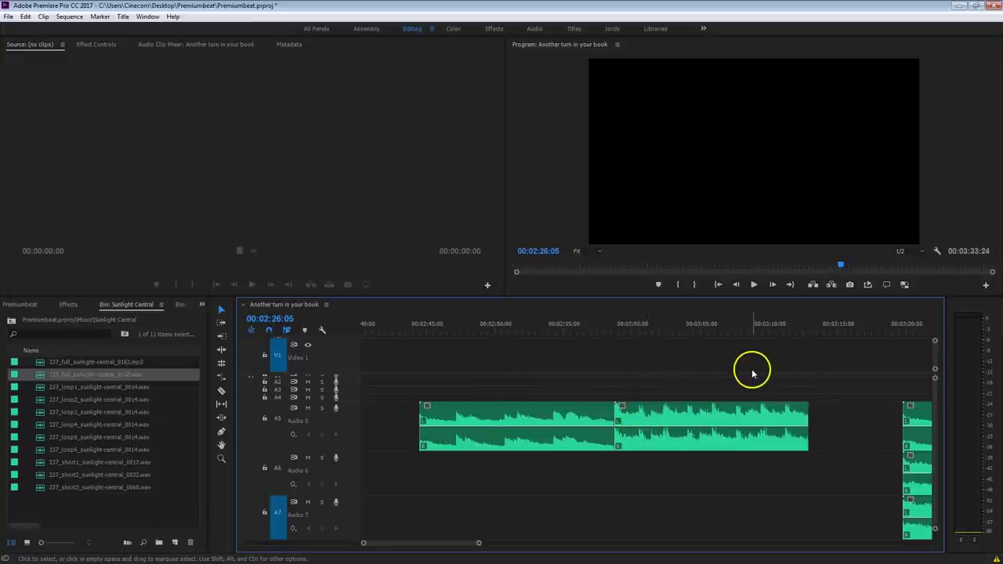
click(581, 410)
click(668, 413)
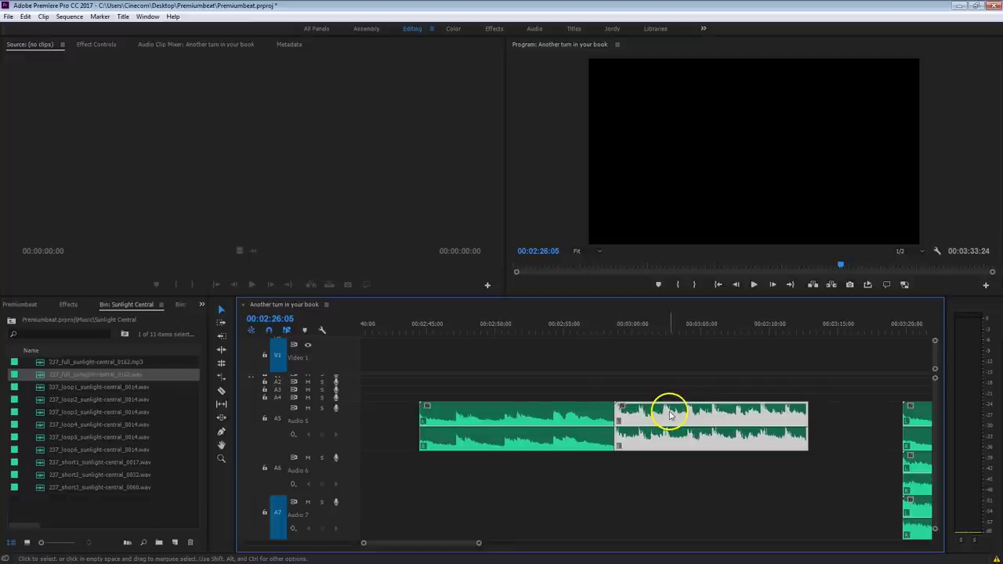
click(524, 426)
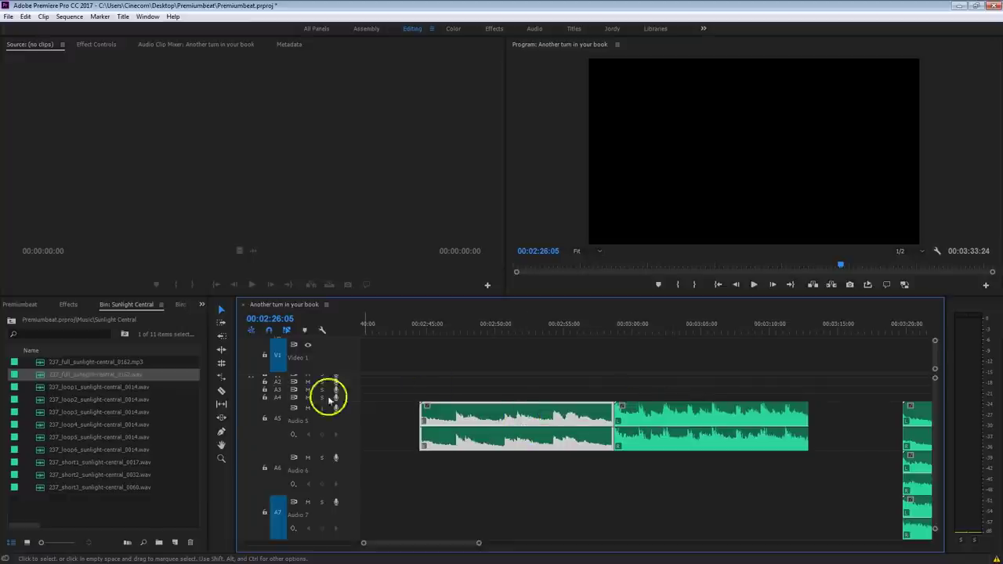
click(614, 368)
click(653, 409)
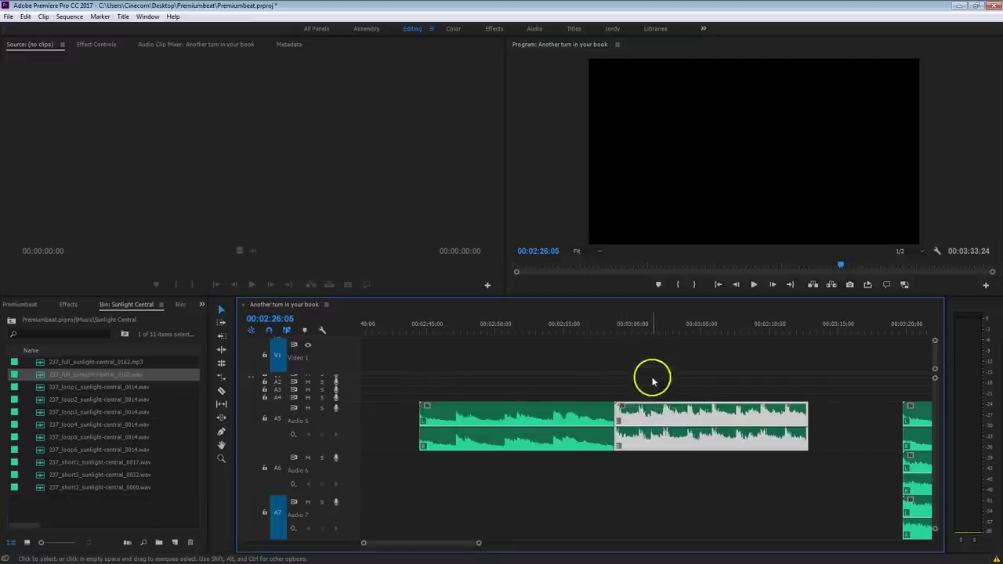
click(651, 384)
Step: Play across the cut from about 2:55 to 3:02:02, then step back to 3:00:04
click(575, 329)
click(643, 358)
key(space)
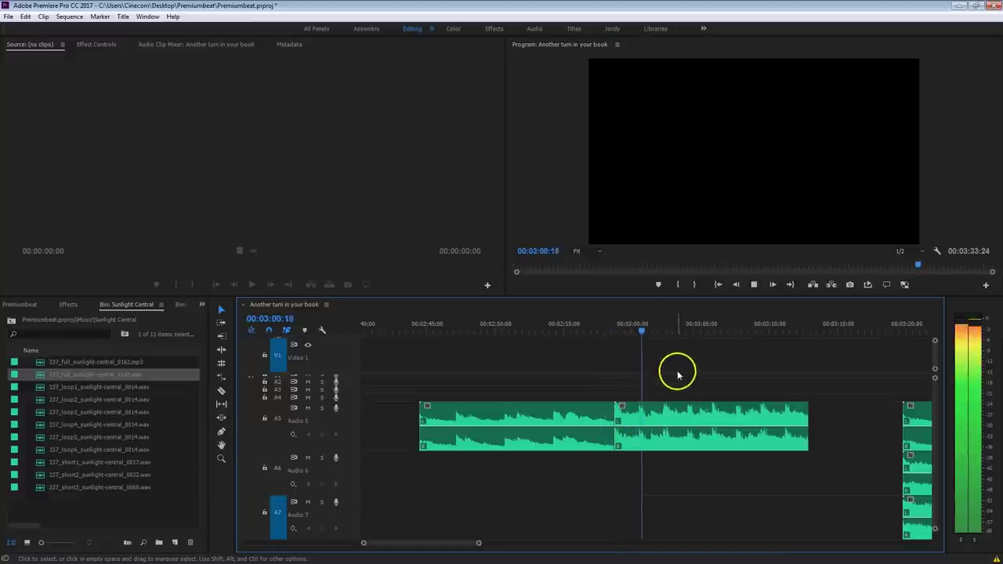
key(space)
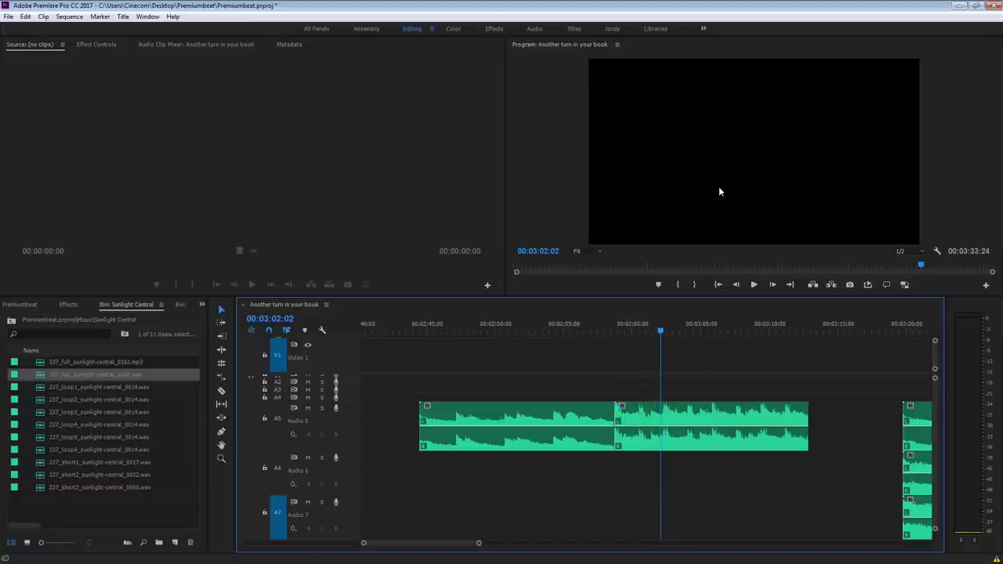
key(Up)
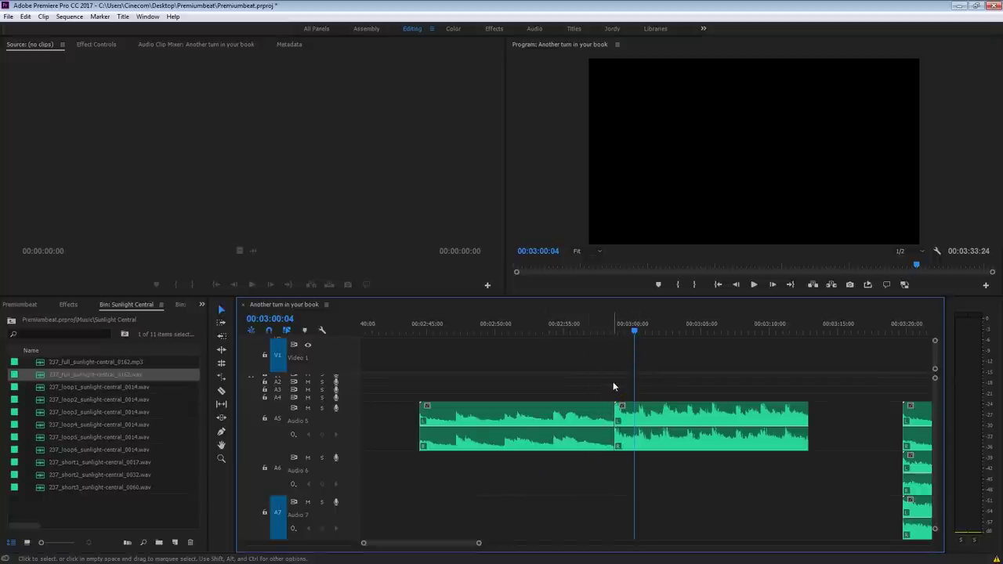
Step: Snap the second Audio 5 clip to the playhead at 2:54:06 and play the join
click(554, 331)
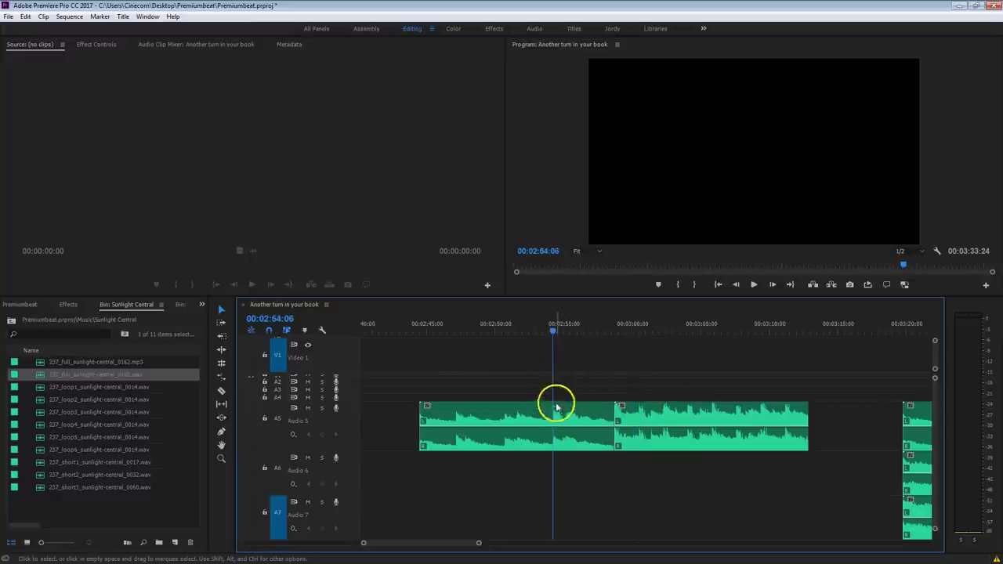
drag(657, 423, 638, 415)
click(572, 362)
click(517, 330)
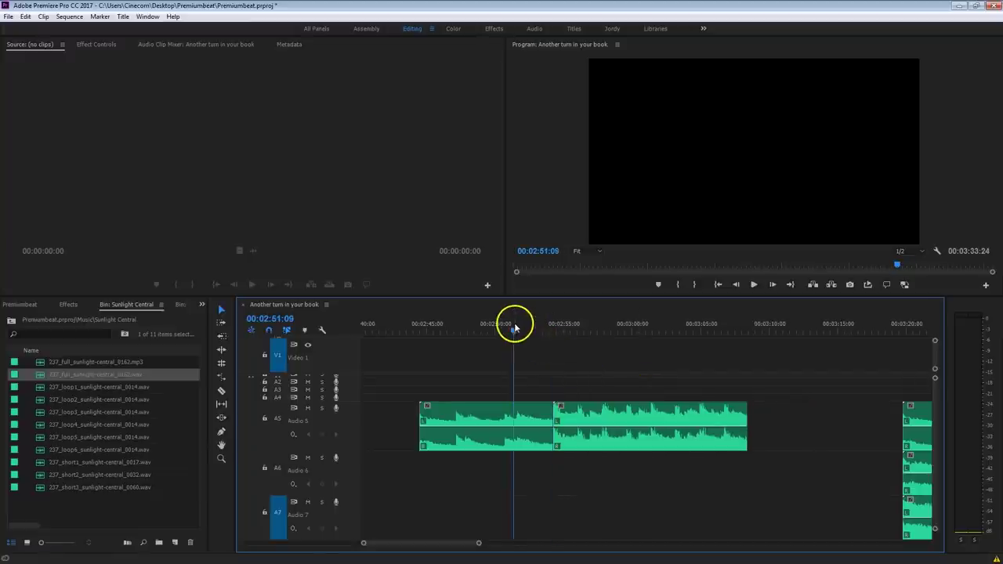
key(space)
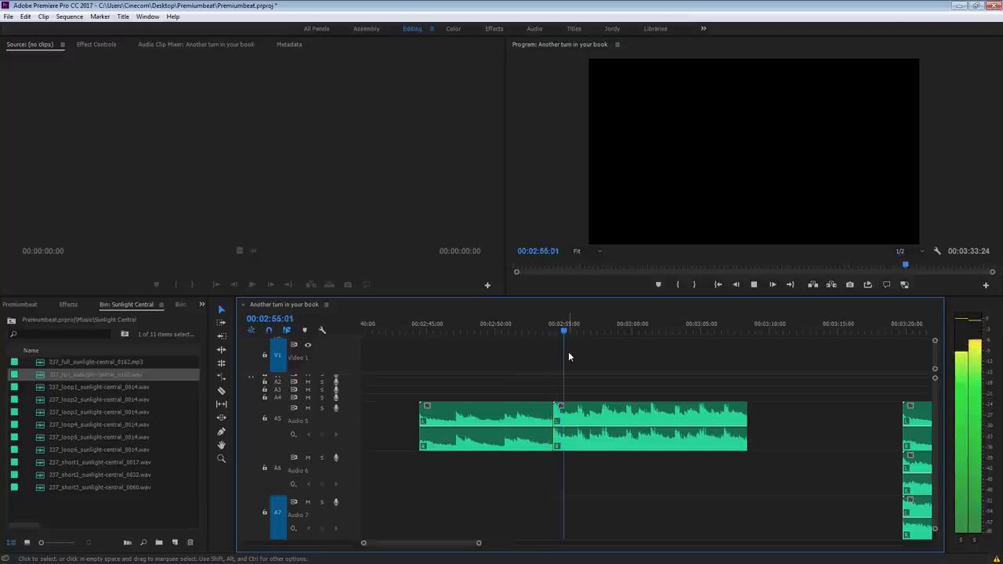
key(space)
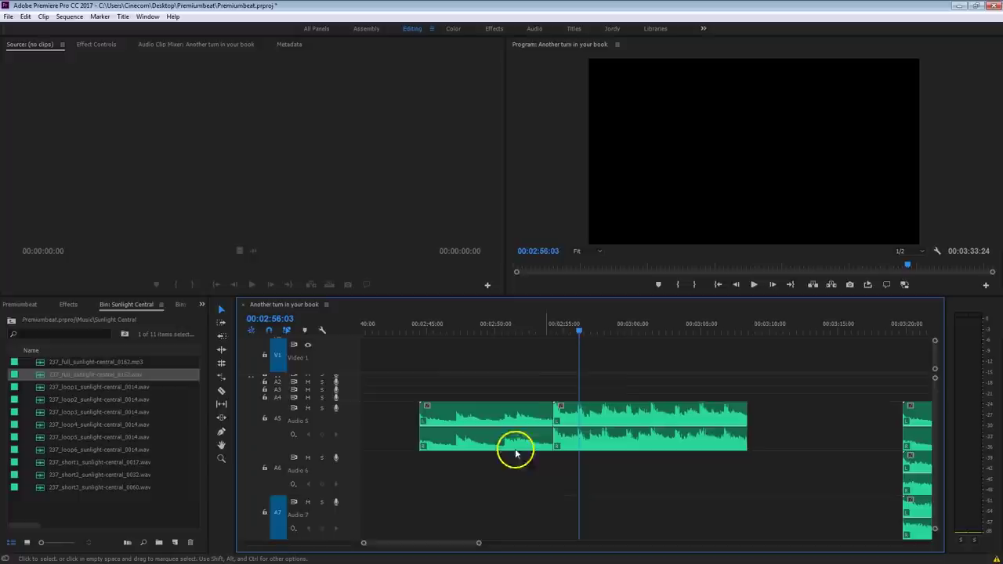
scroll(556, 380, down, 6)
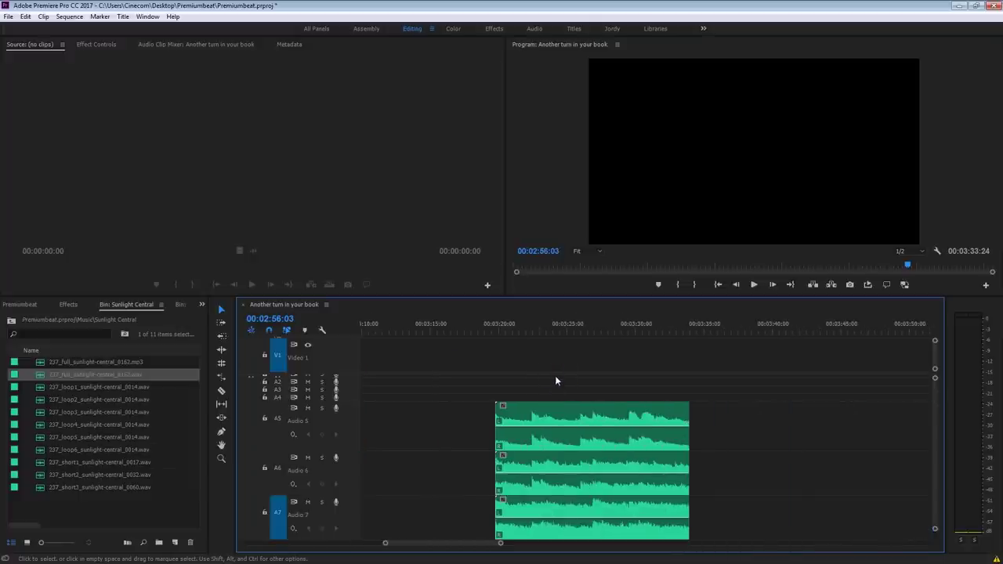
click(554, 377)
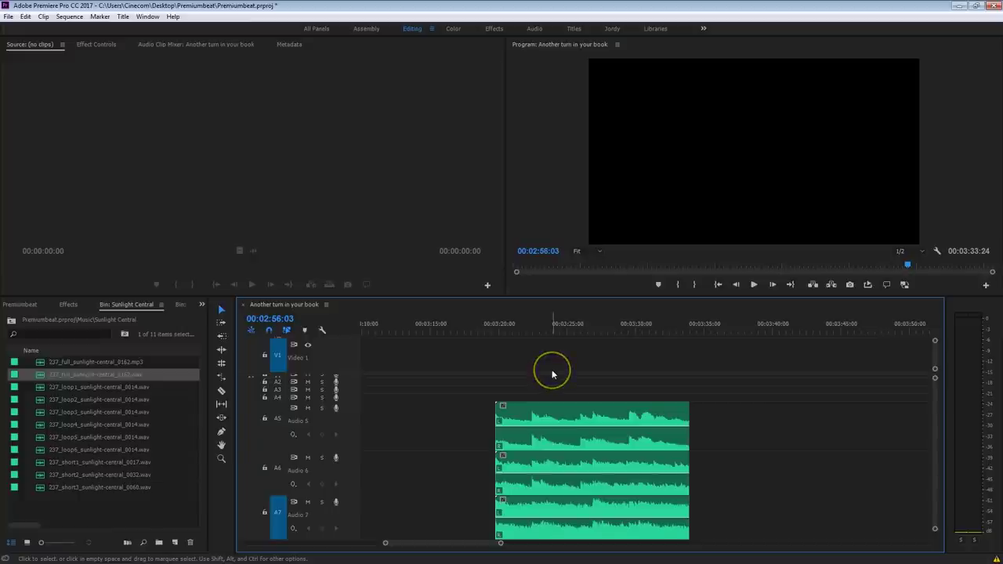
click(542, 419)
click(543, 466)
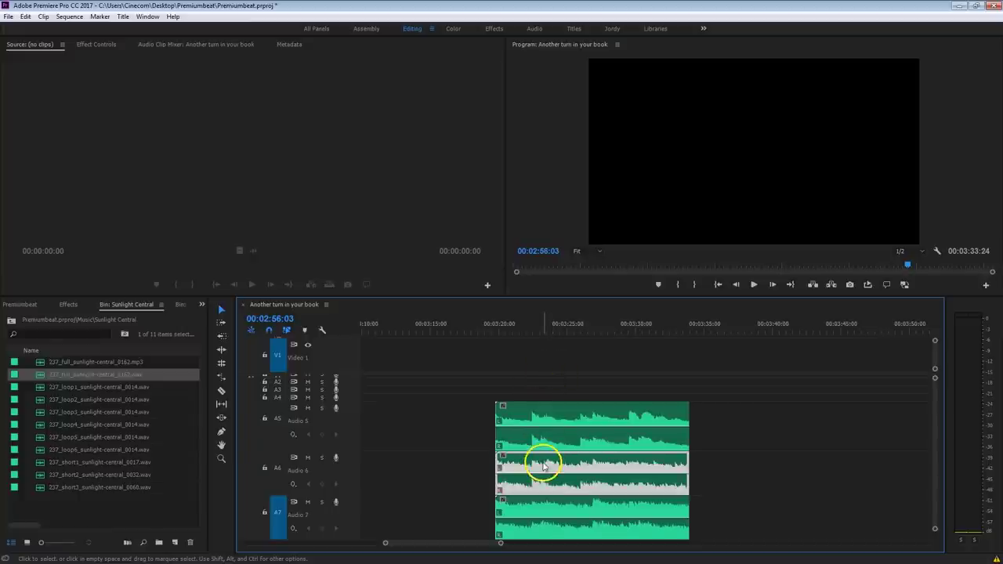
click(545, 514)
click(559, 420)
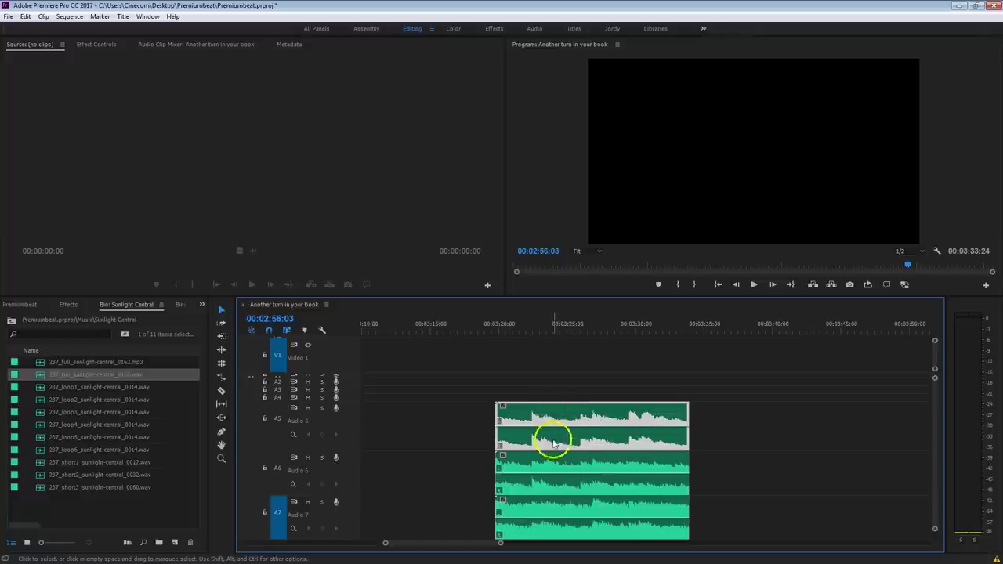
click(547, 468)
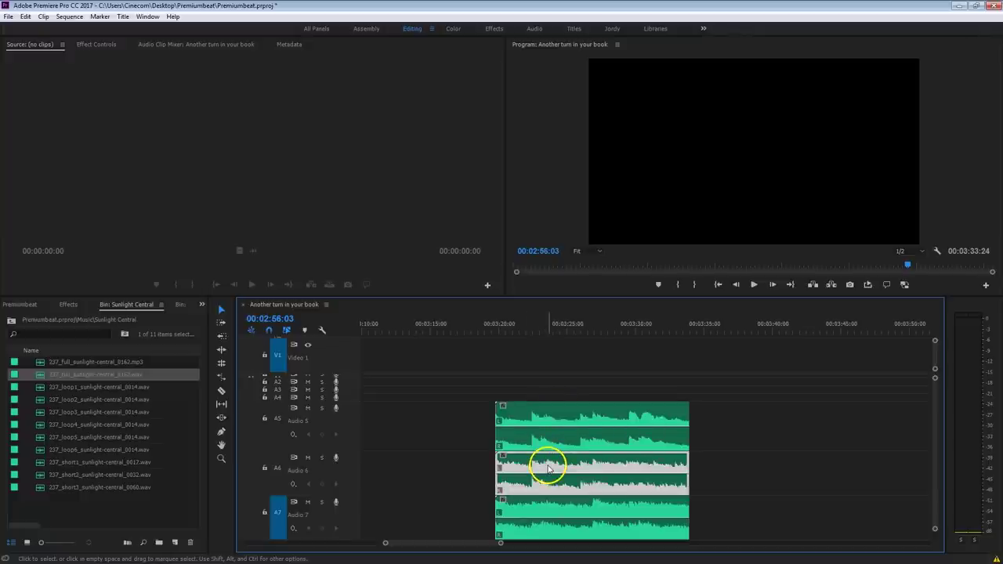
click(548, 509)
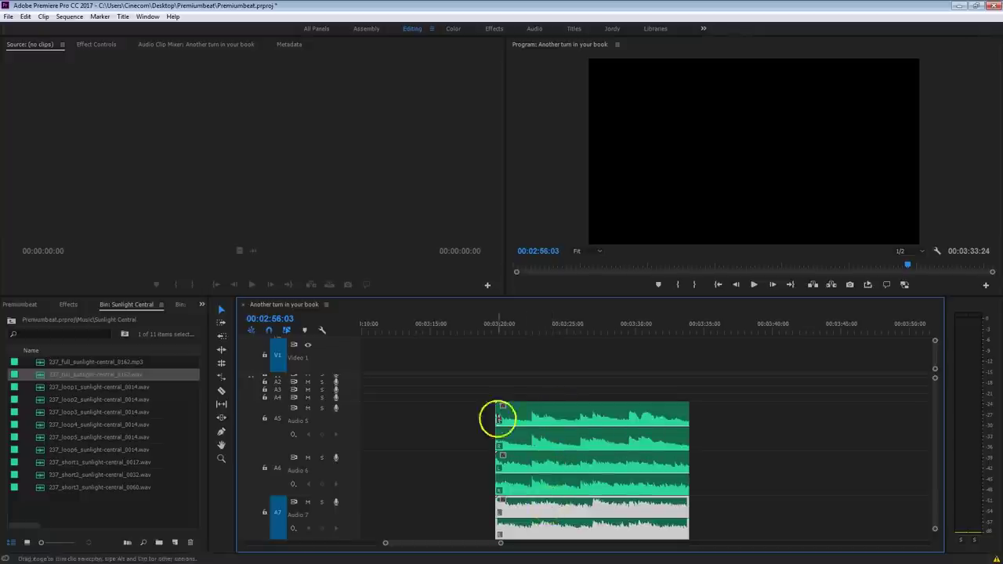
click(447, 408)
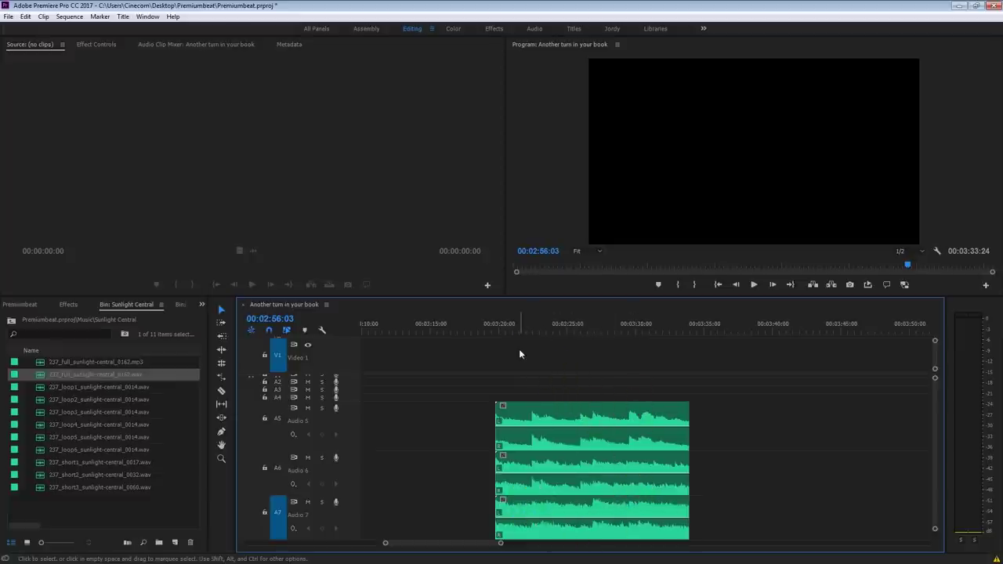
Step: Trim the upper and lowest music clips to start at the playhead, about 3:22 and 3:26
drag(528, 329, 532, 331)
key(d)
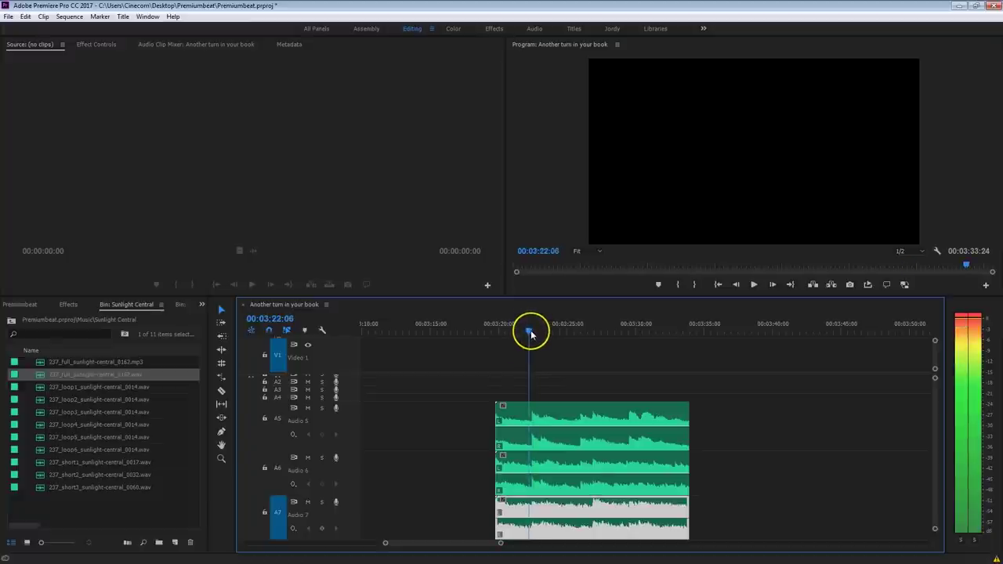
drag(500, 465, 576, 439)
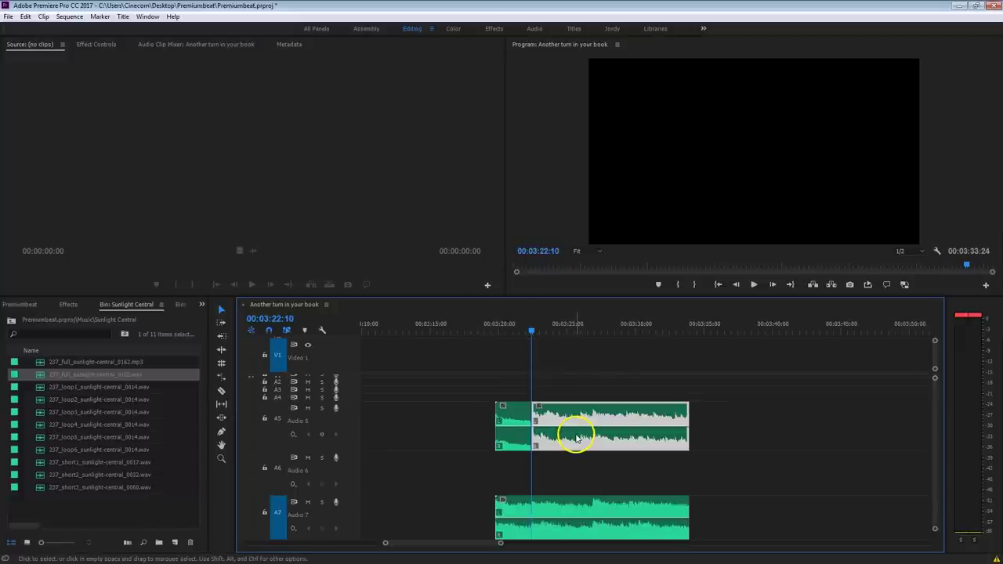
drag(570, 327, 595, 329)
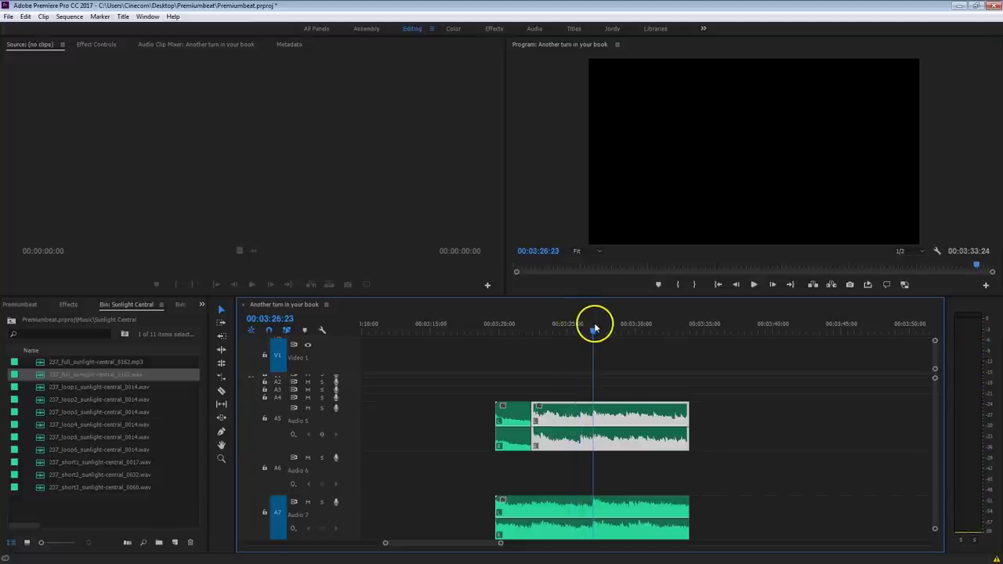
drag(497, 504, 625, 433)
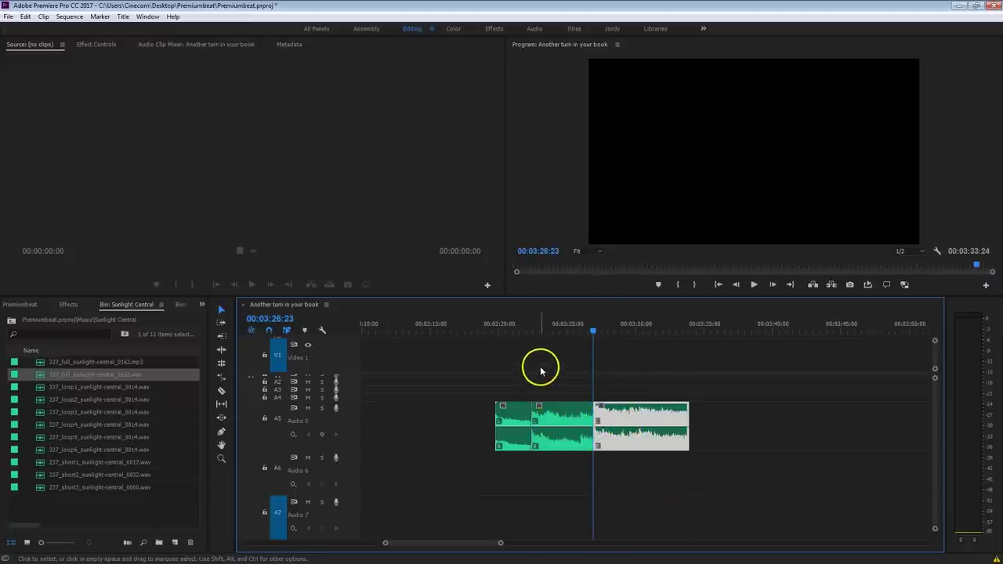
Step: Add crossfades at both Audio 5 cuts, each shifted to end at its cut
click(531, 411)
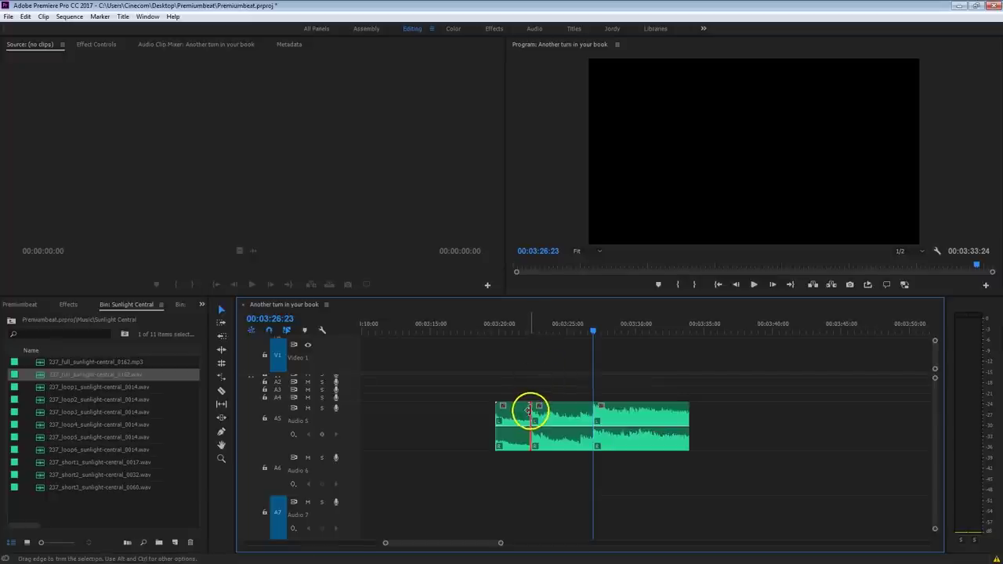
key(ctrl+shift+d)
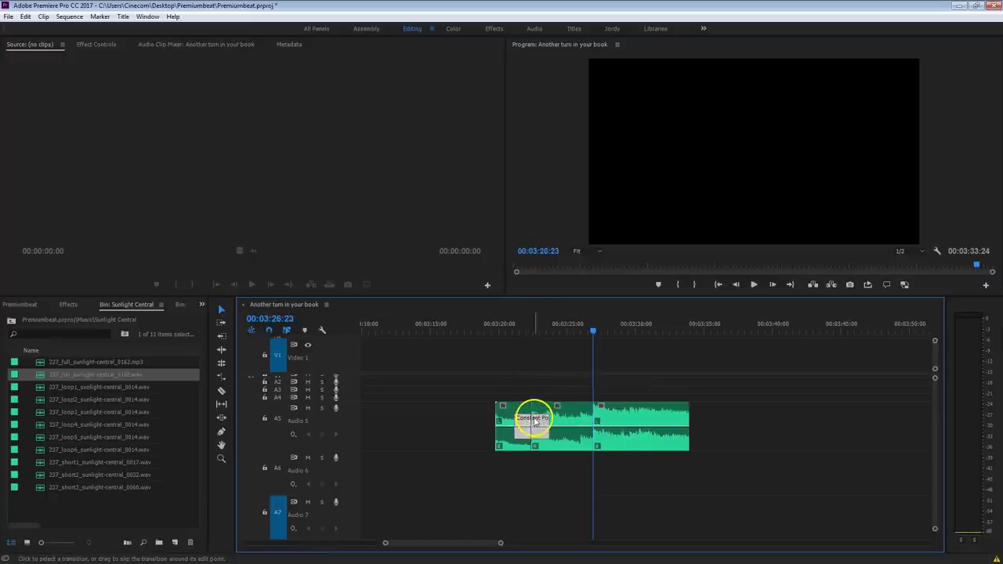
drag(535, 421, 488, 399)
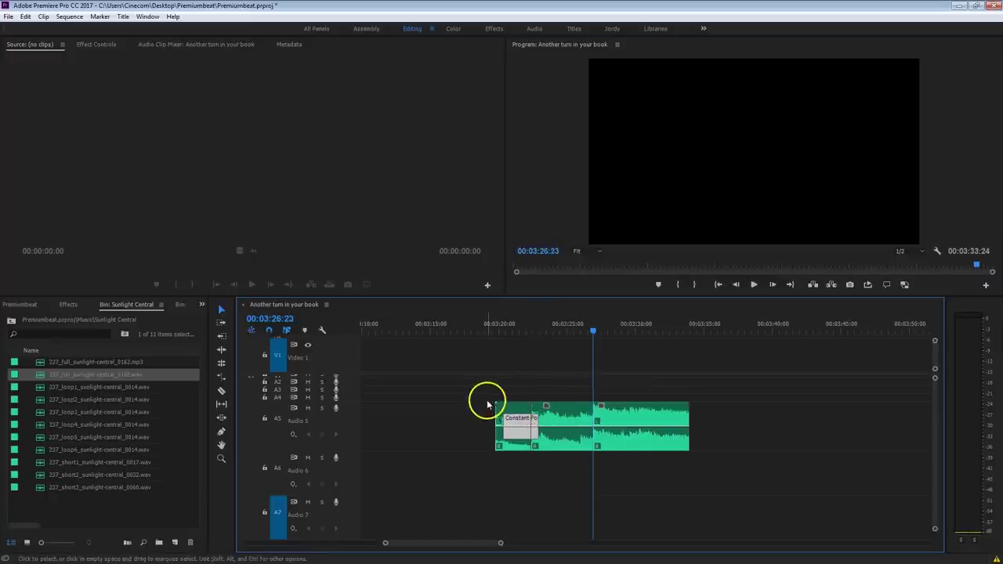
click(593, 411)
key(ctrl+shift+d)
drag(604, 424, 578, 421)
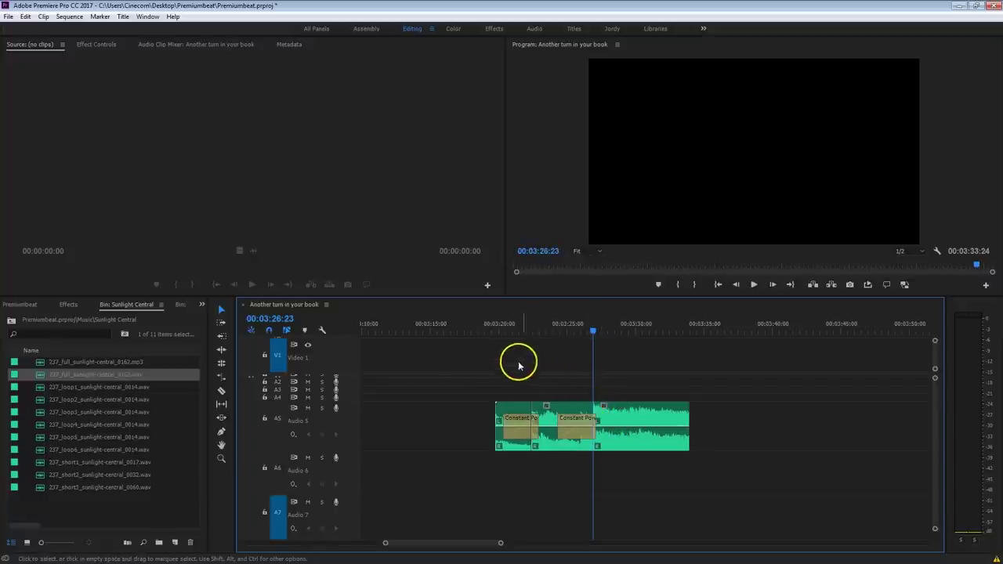
Step: Play the closing music from about 3:20 to hear the crossfades
click(487, 325)
key(space)
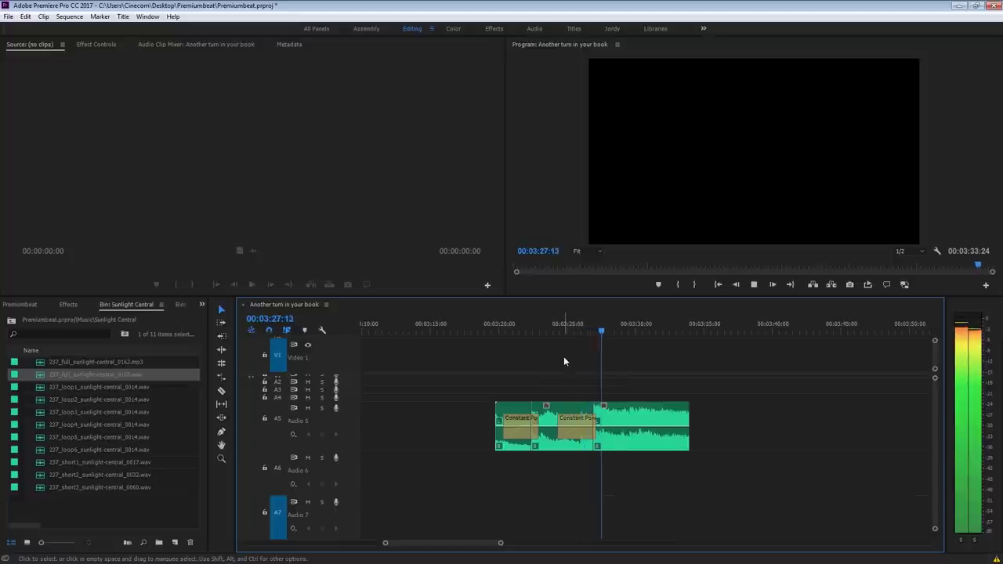
key(space)
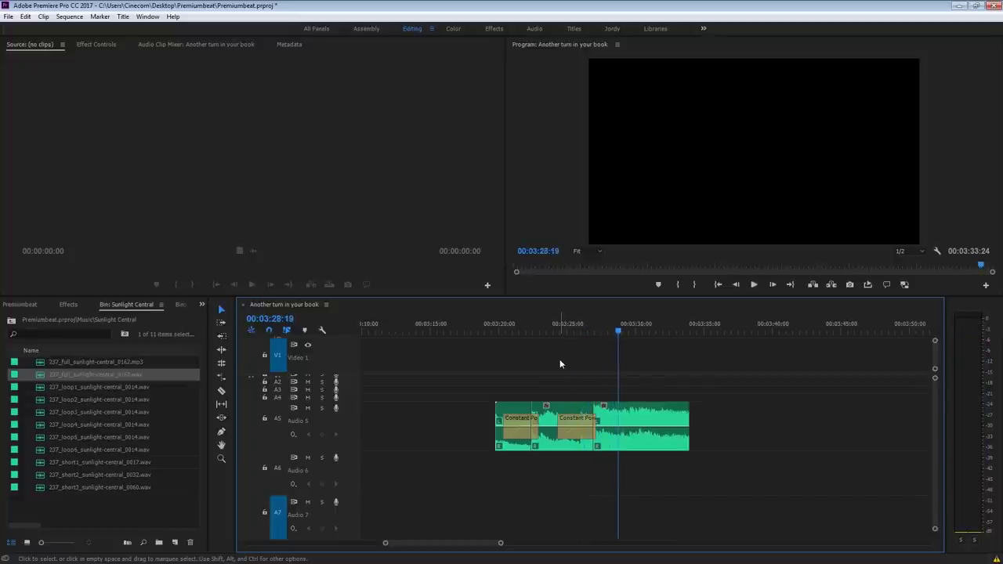
click(548, 392)
Step: Return the timeline to the sequence start near 00:00:01:23 and solo Audio 5
click(464, 548)
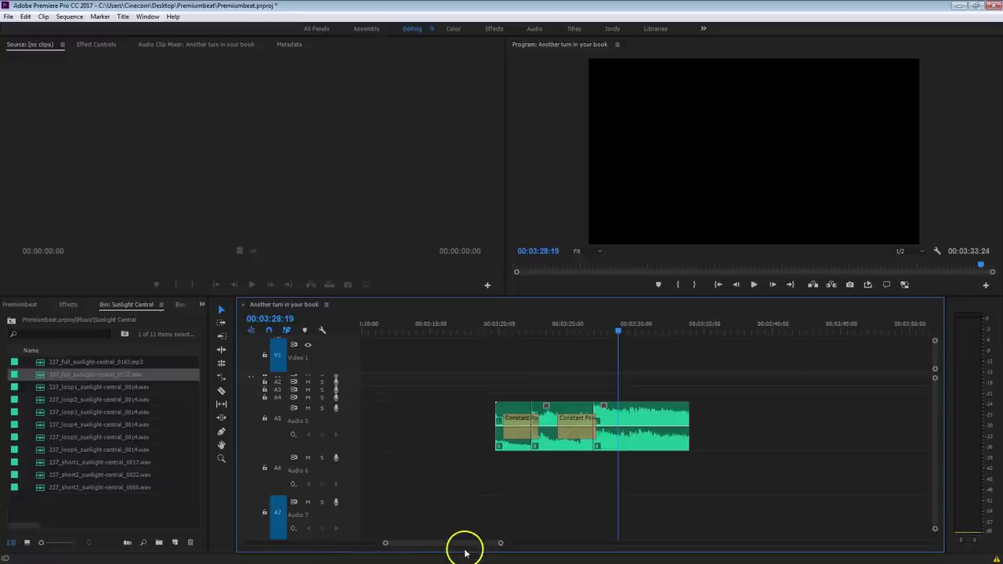
drag(470, 546, 331, 549)
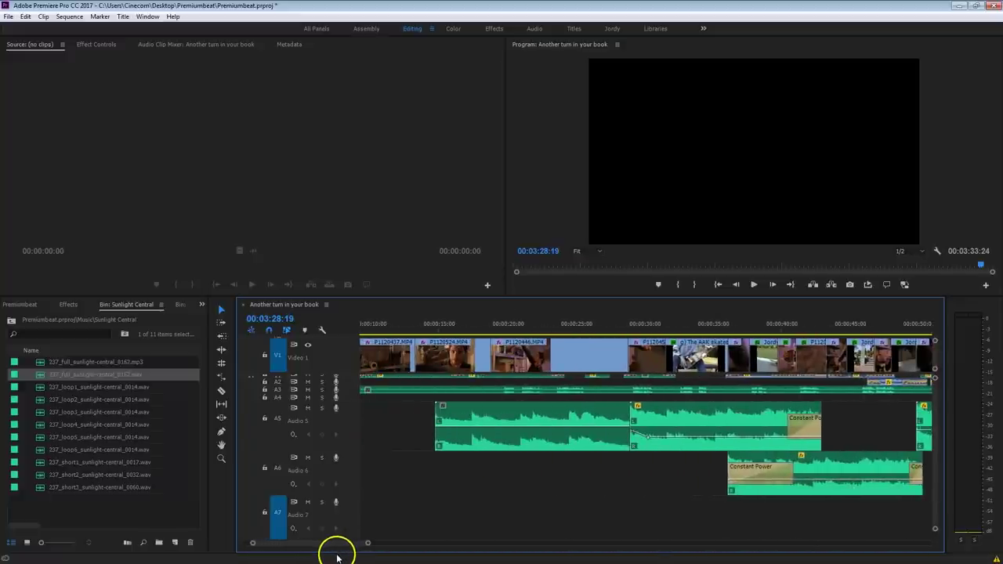
scroll(455, 515, up, 4)
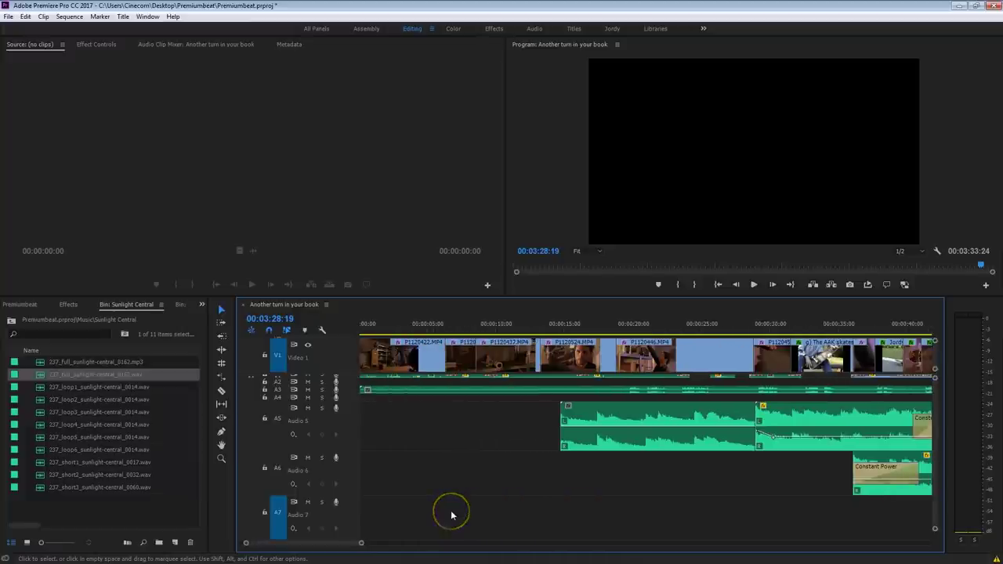
key(Up)
click(321, 407)
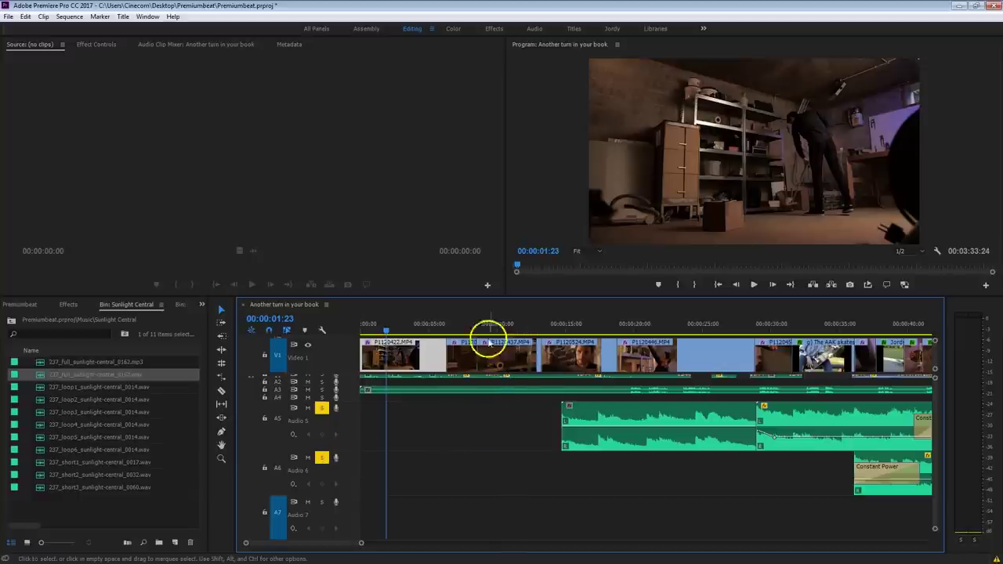
Step: Enlarge the program monitor and play the music against the skate footage from about 00:14
drag(495, 299, 491, 339)
drag(401, 369, 554, 352)
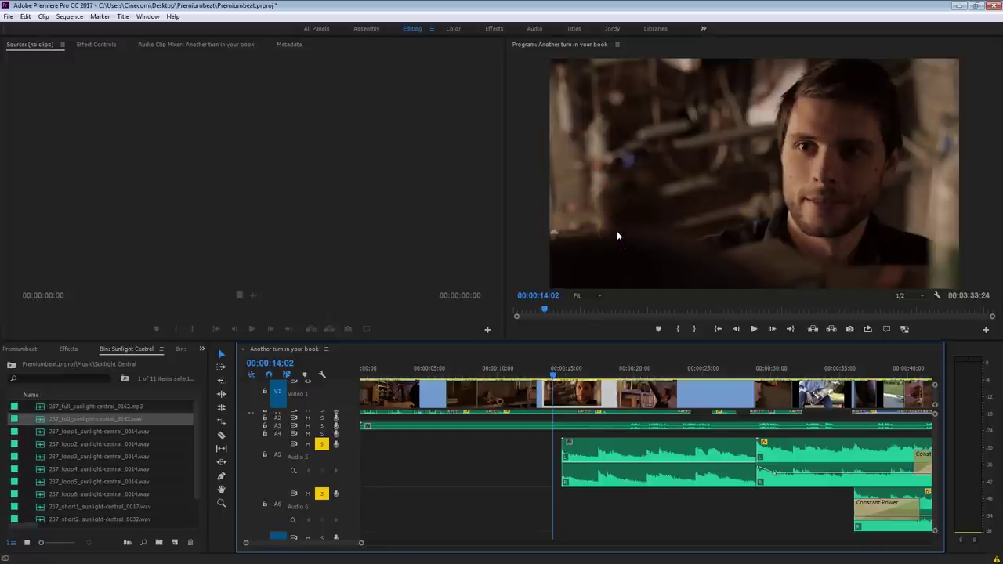
click(544, 368)
key(space)
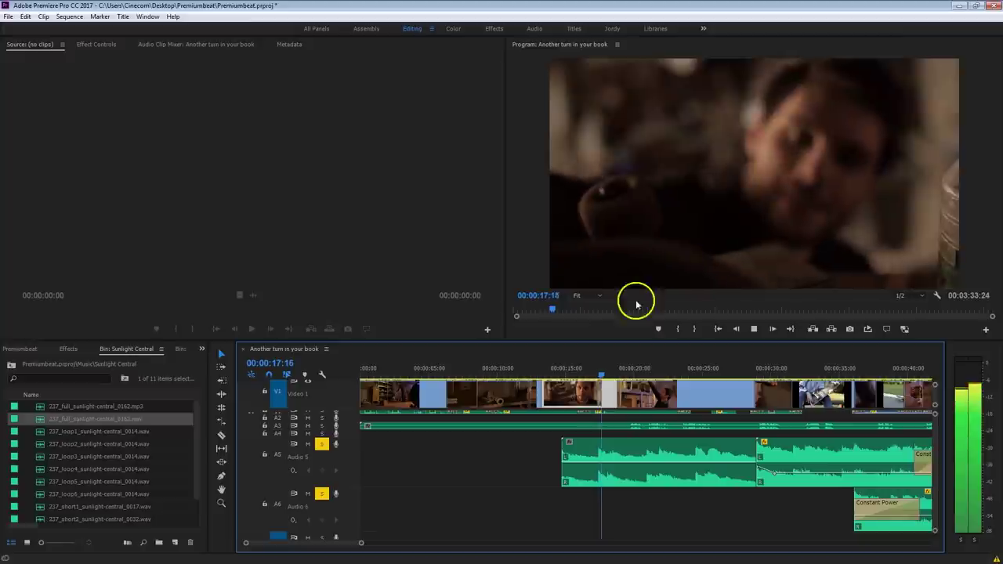
click(650, 447)
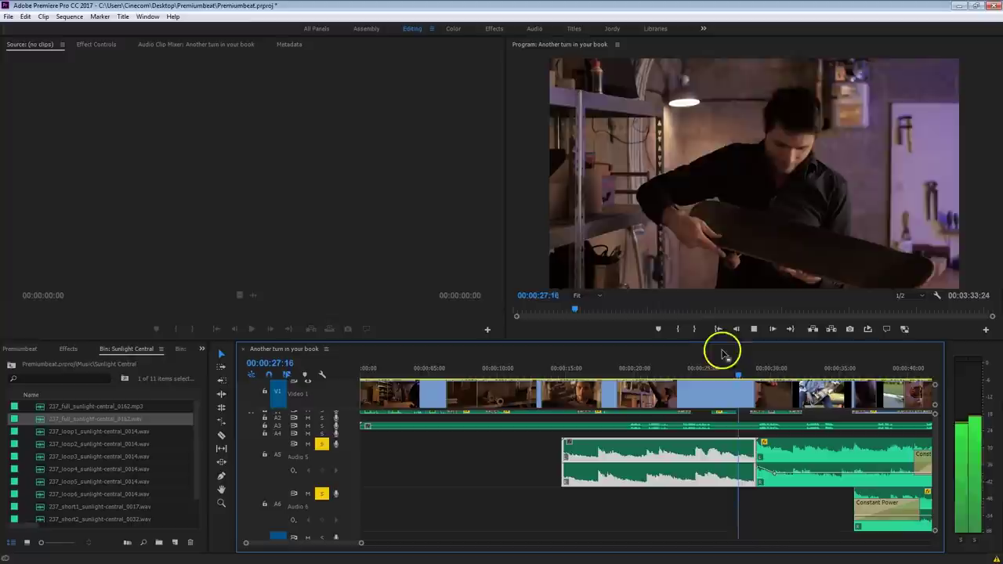
key(space)
Step: Play through the crossfade near 00:30, stopping at 00:00:35:20
click(778, 371)
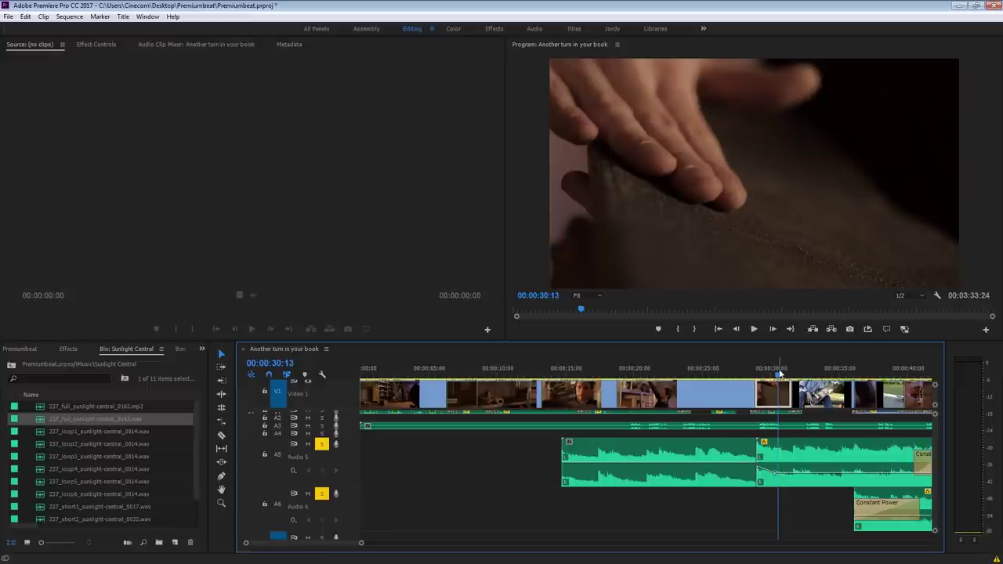
scroll(461, 493, down, 3)
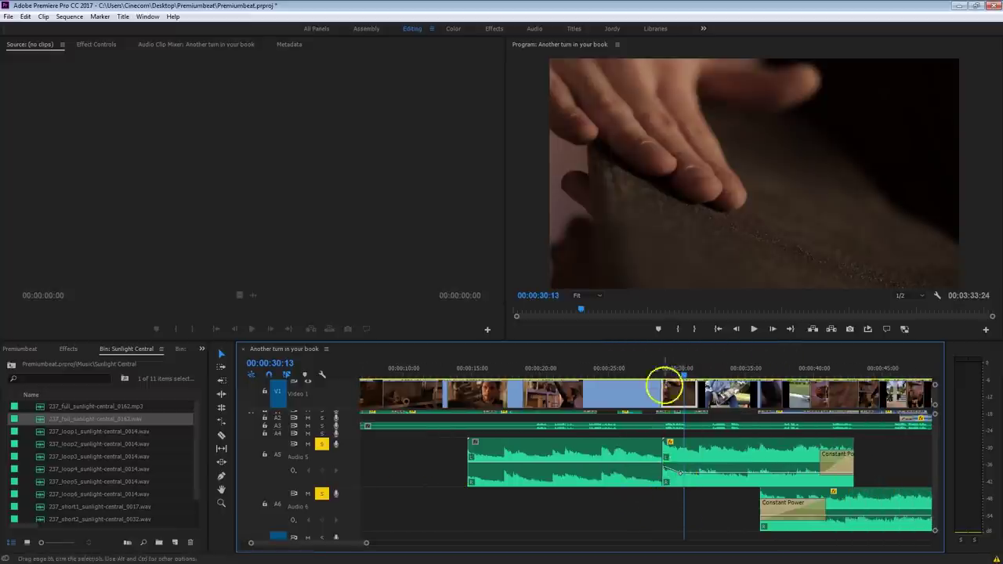
click(646, 368)
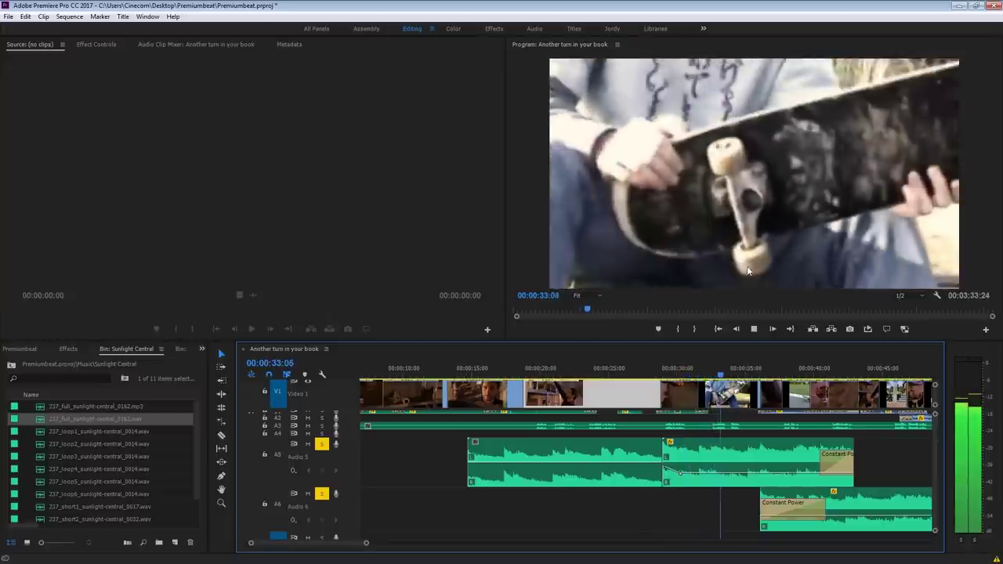
key(space)
key(space)
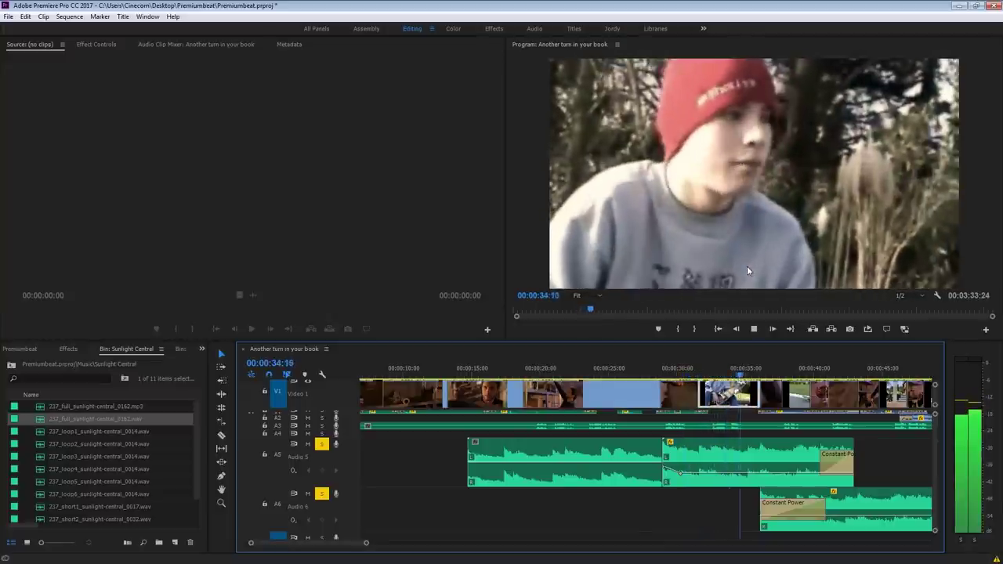
key(space)
click(746, 278)
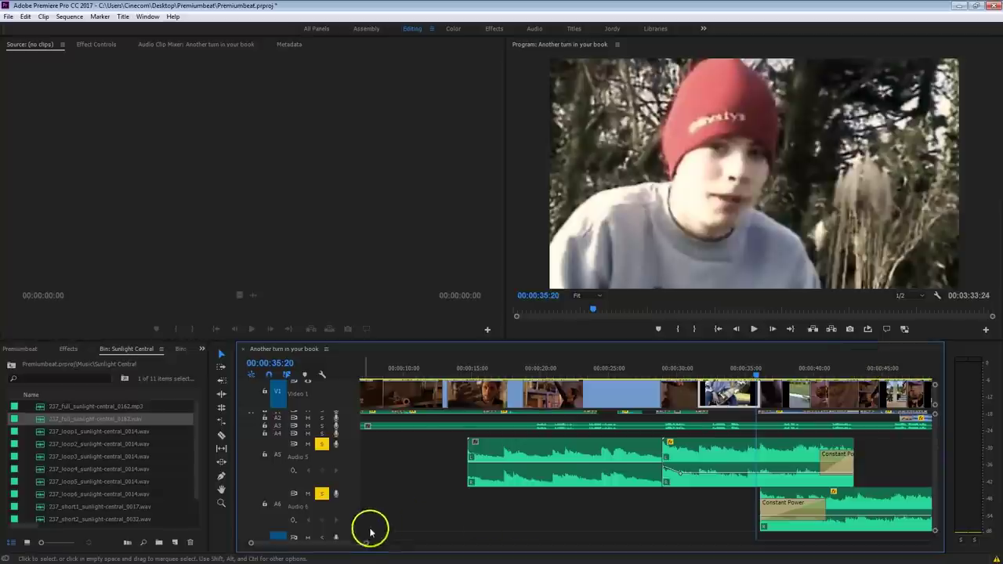
scroll(347, 541, down, 3)
Step: Select the Audio 5 and Audio 6 loop clips to compare where they overlap
click(509, 459)
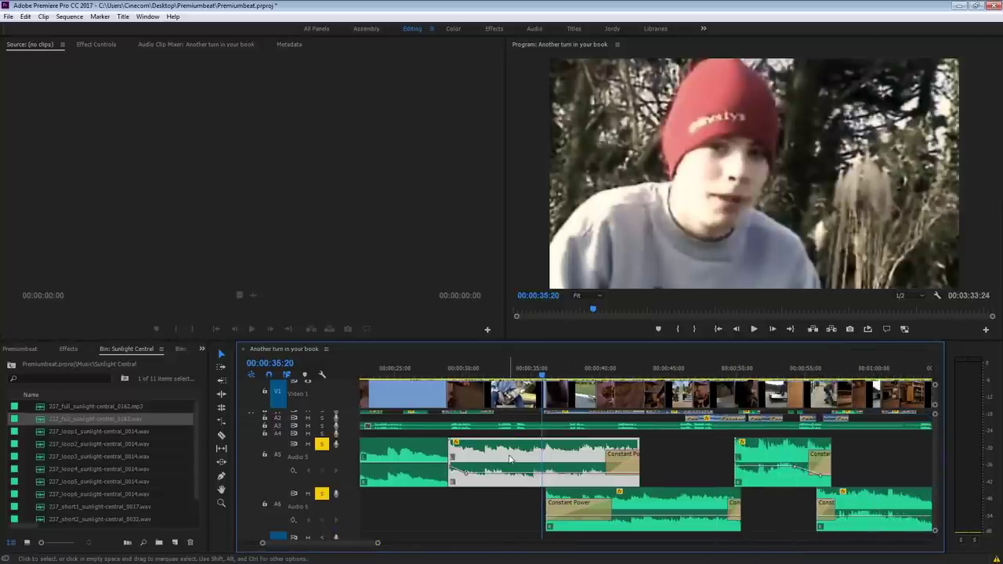
click(645, 501)
click(578, 463)
click(627, 497)
drag(347, 539, 425, 547)
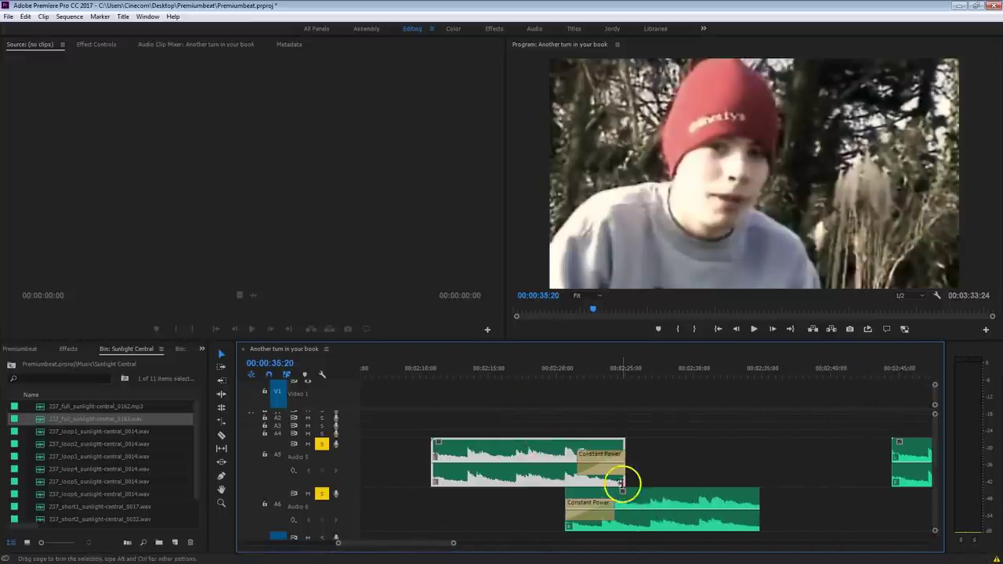
Step: Clear the clip selection and resume playback from 35 seconds
click(645, 501)
click(657, 480)
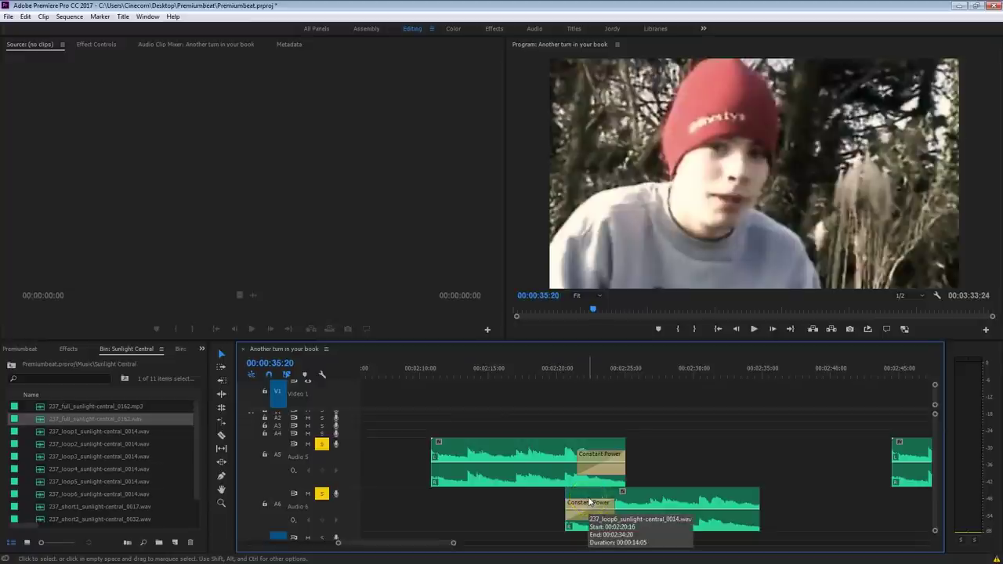
click(513, 409)
drag(419, 543, 344, 544)
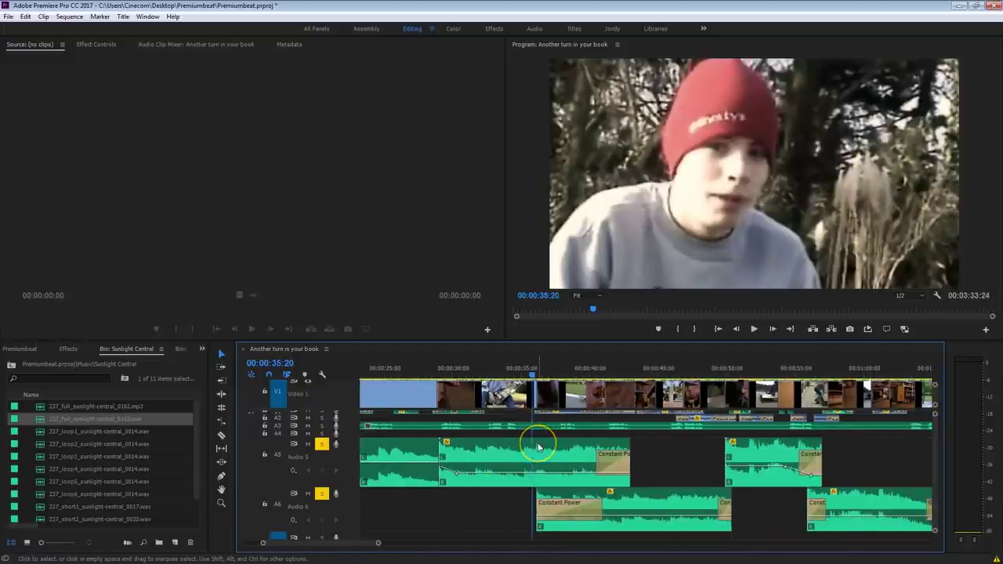
click(544, 374)
key(space)
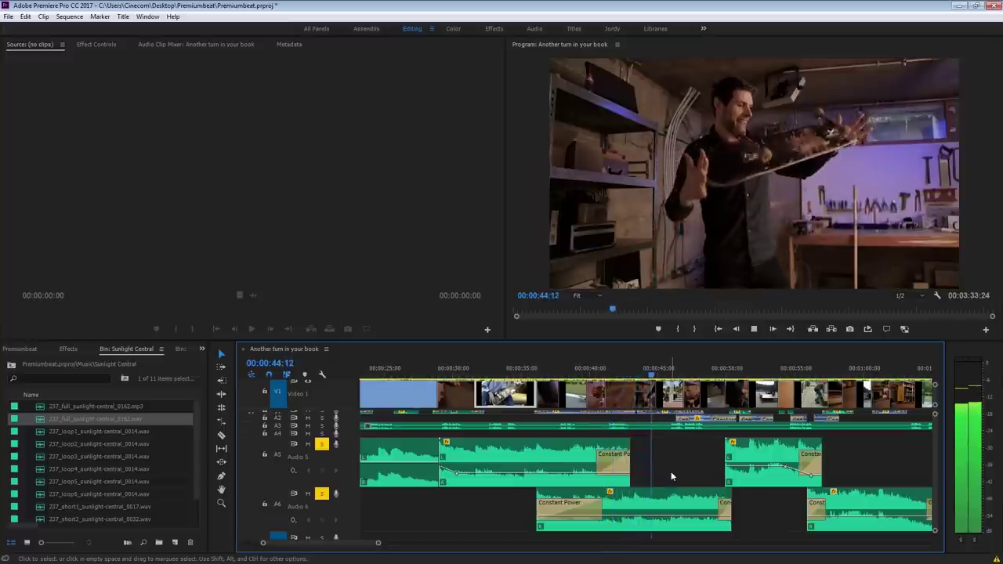
Step: Play from 49 seconds, pausing near 57, then continue through the later music crossfades
drag(627, 364, 719, 353)
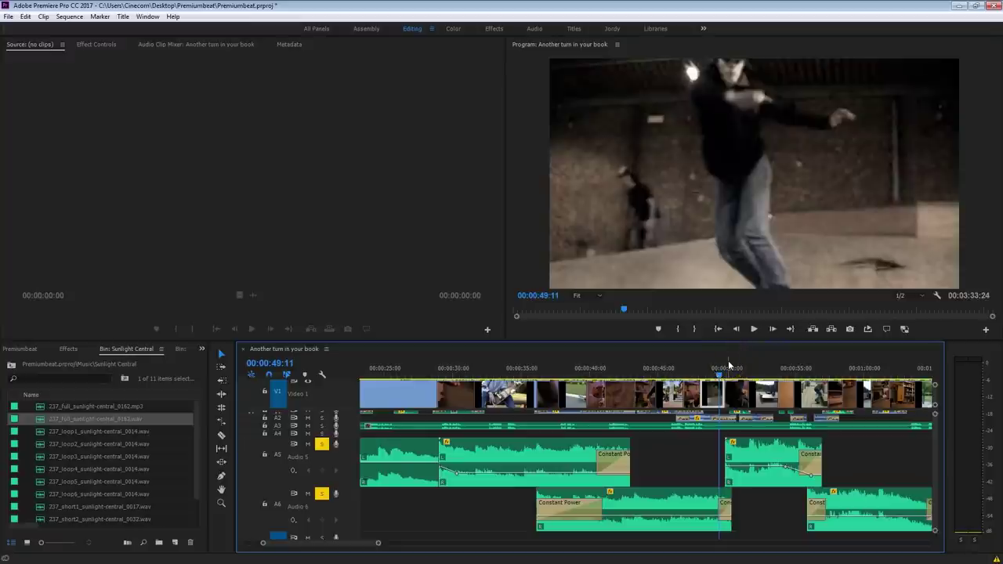
key(space)
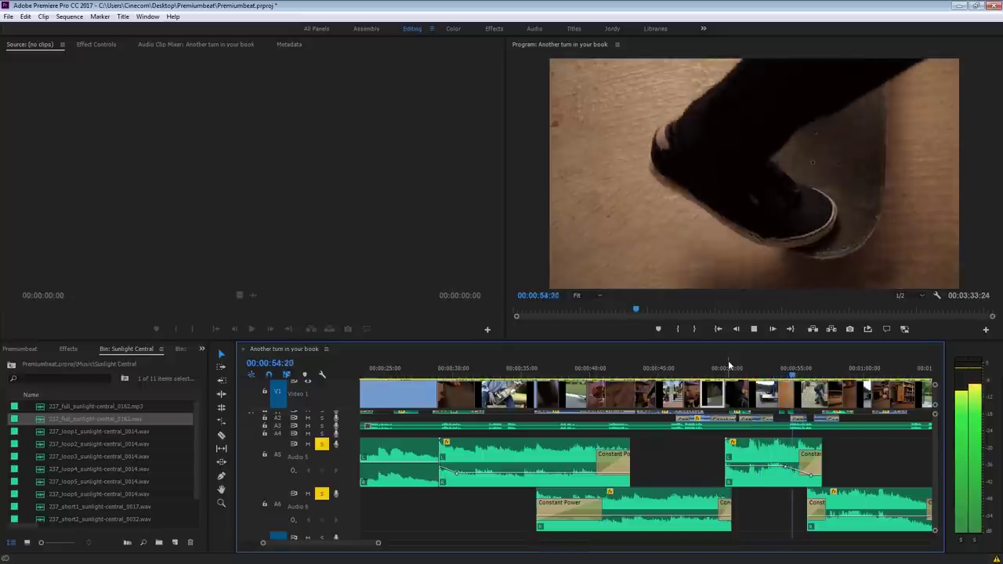
click(776, 498)
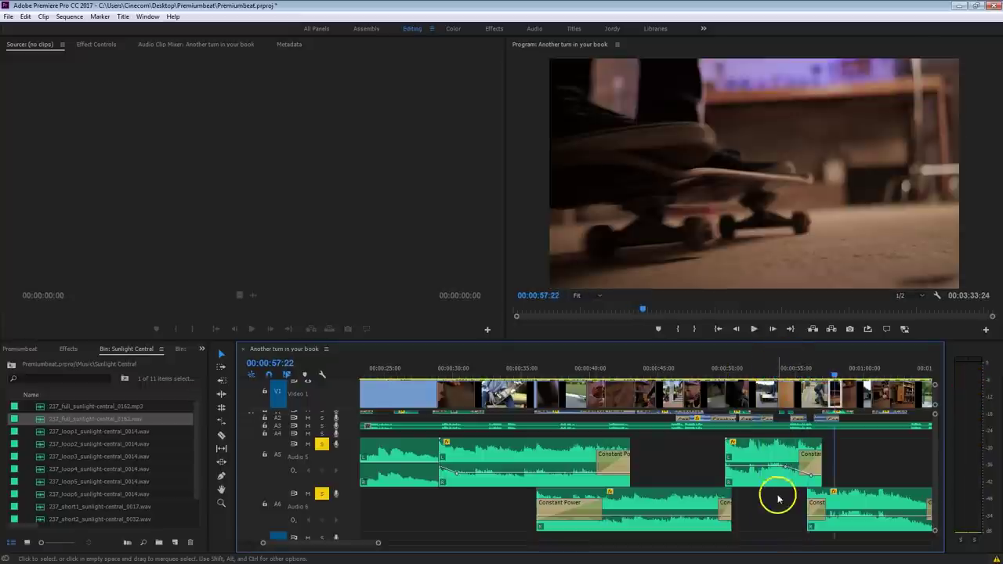
scroll(828, 479, down, 5)
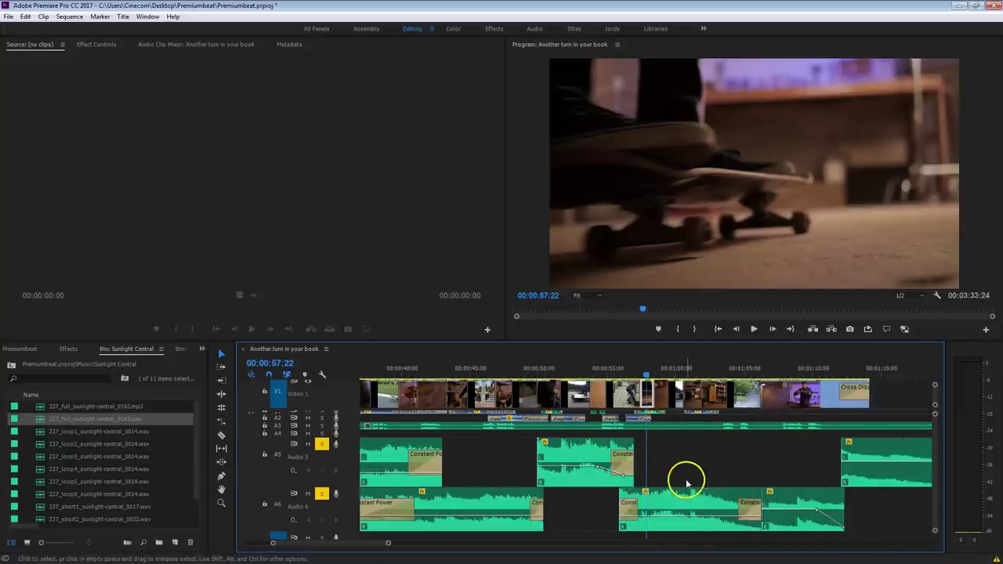
key(space)
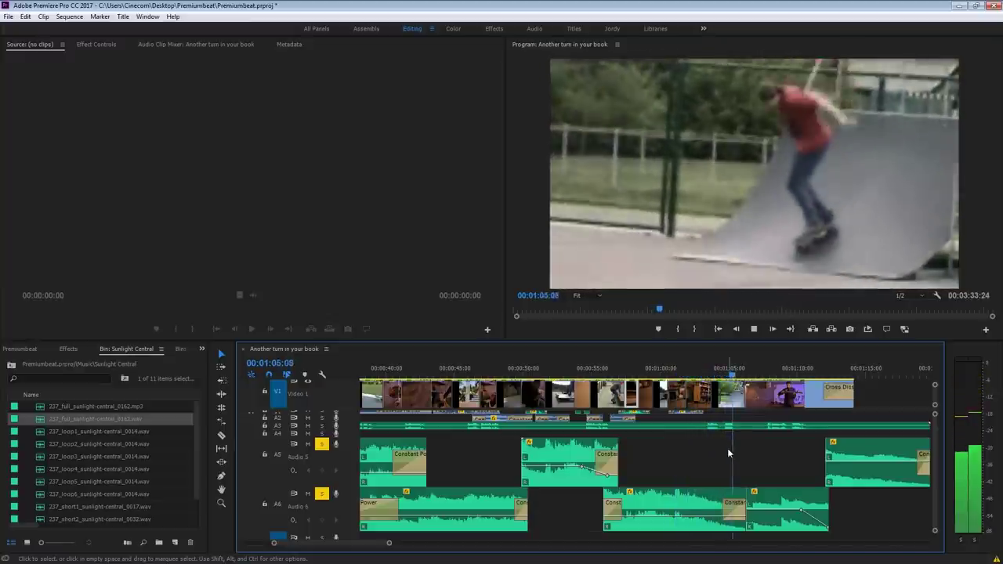
Step: Stop near 1:07 and inspect the last Audio 6 music clip around its crossfade
click(727, 448)
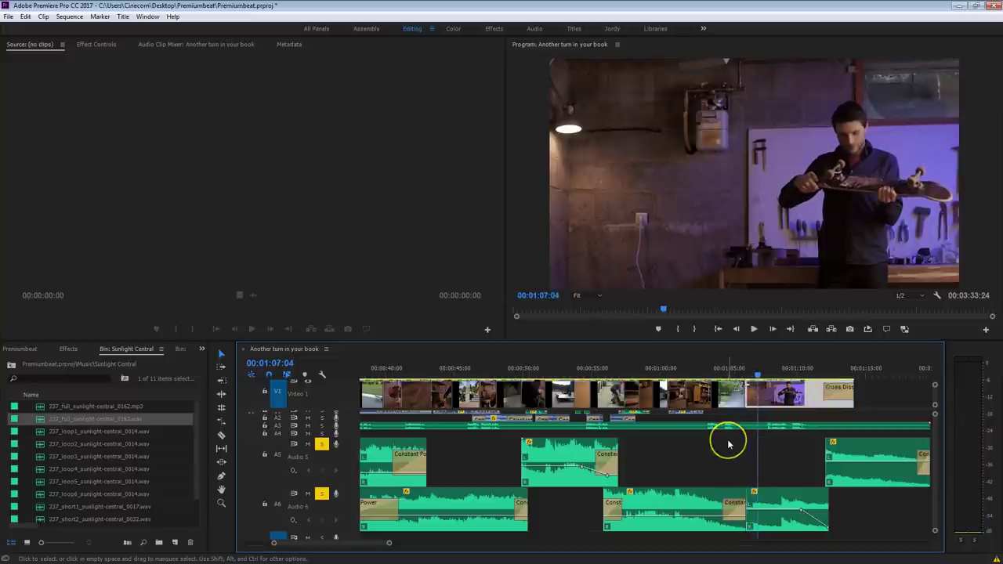
click(759, 506)
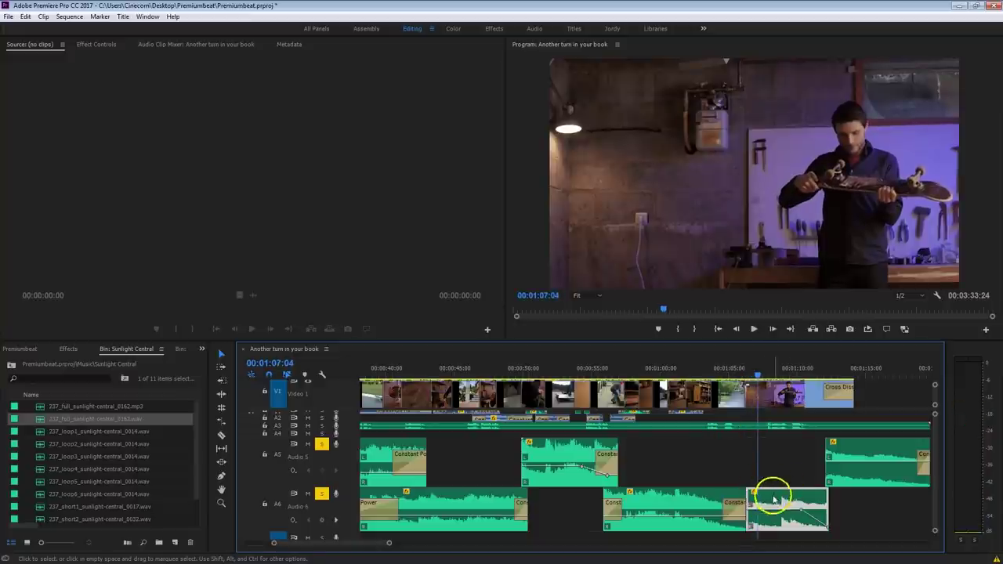
scroll(775, 494, up, 6)
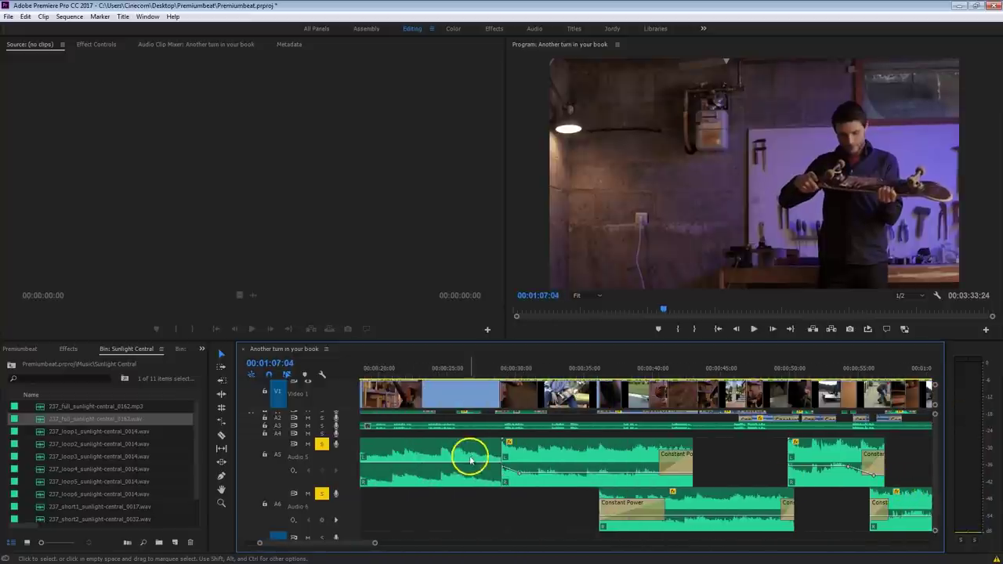
scroll(468, 460, down, 6)
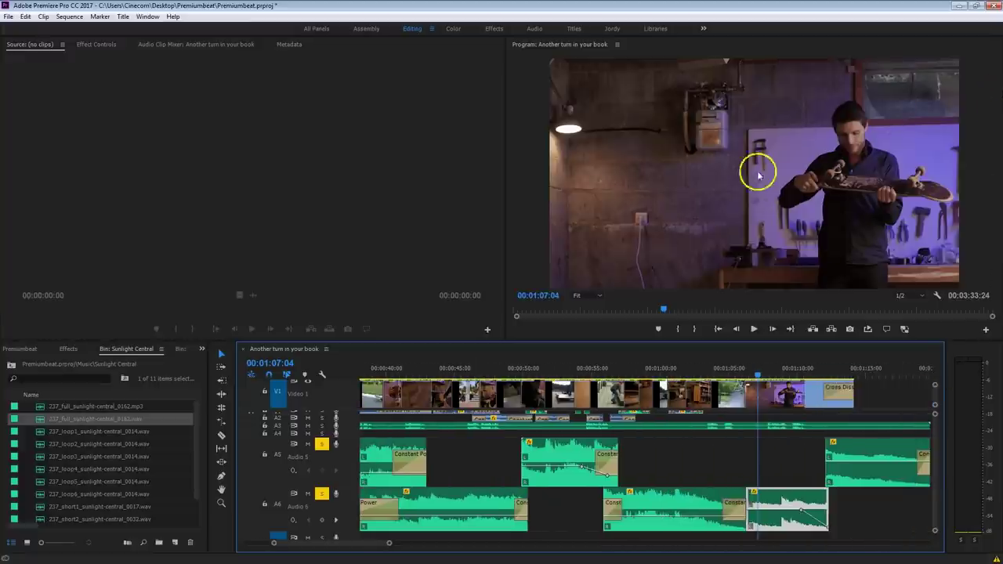
mouse_move(755, 369)
mouse_down()
mouse_move(778, 369)
mouse_move(763, 374)
mouse_move(775, 381)
mouse_move(765, 376)
mouse_up()
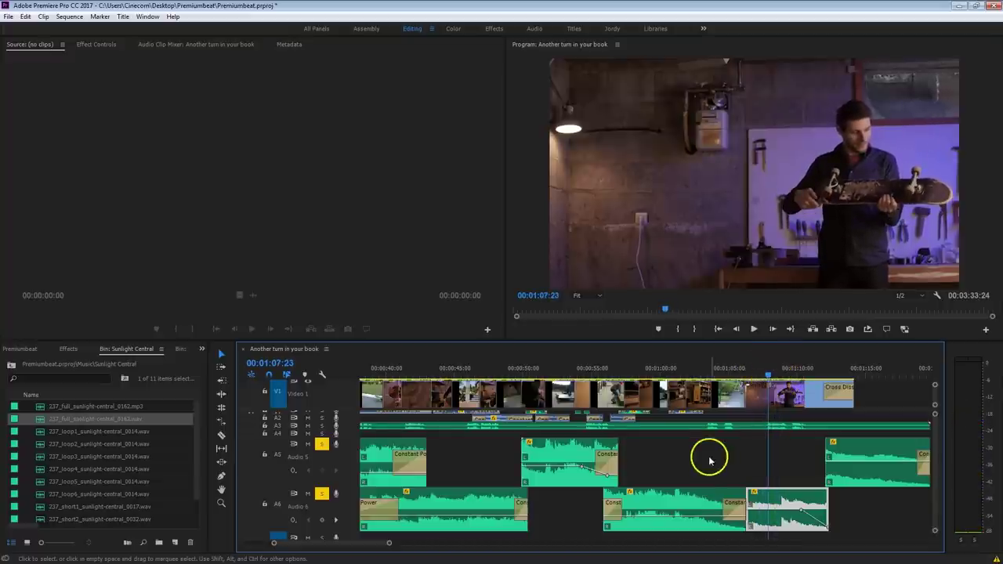
scroll(700, 459, up, 6)
scroll(705, 463, up, 3)
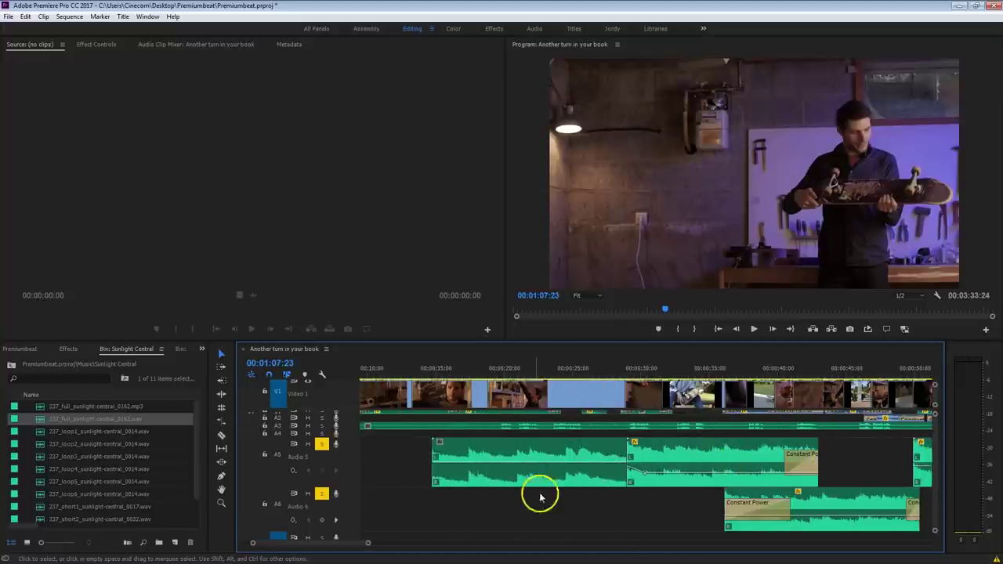
Step: Scrub from 24 seconds, then play from 1:09 until the fade to black at 1:14
click(560, 374)
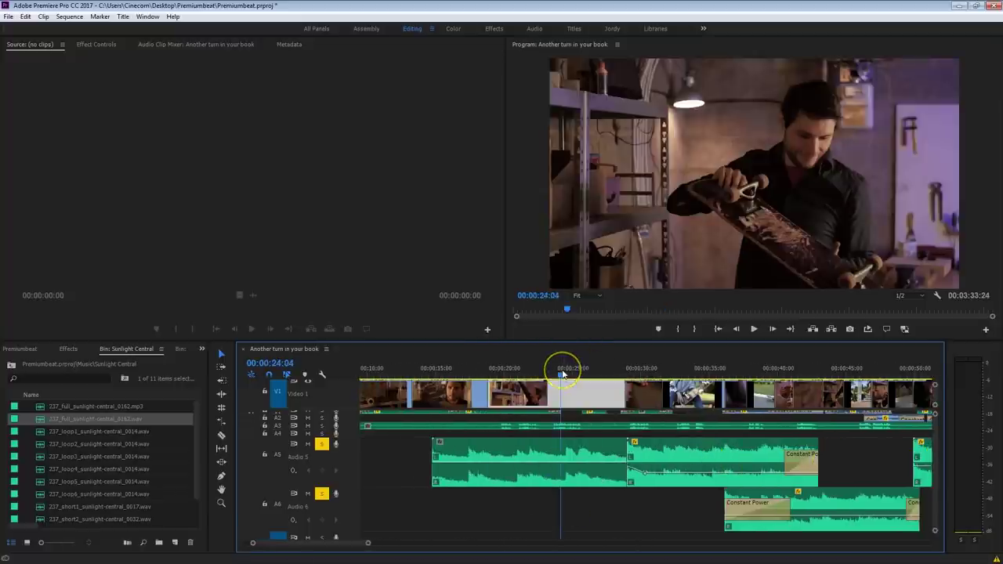
drag(563, 374, 620, 378)
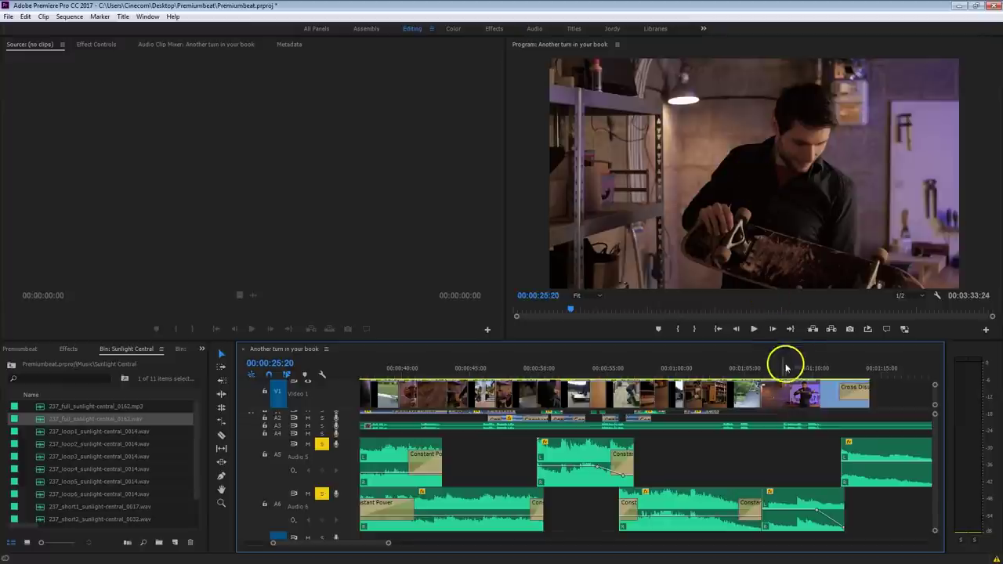
click(809, 374)
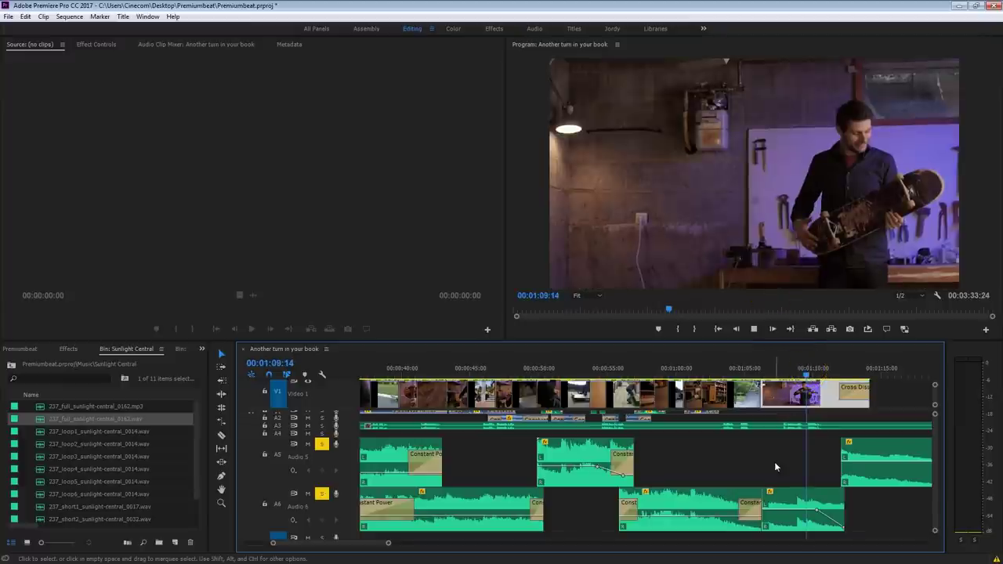
key(space)
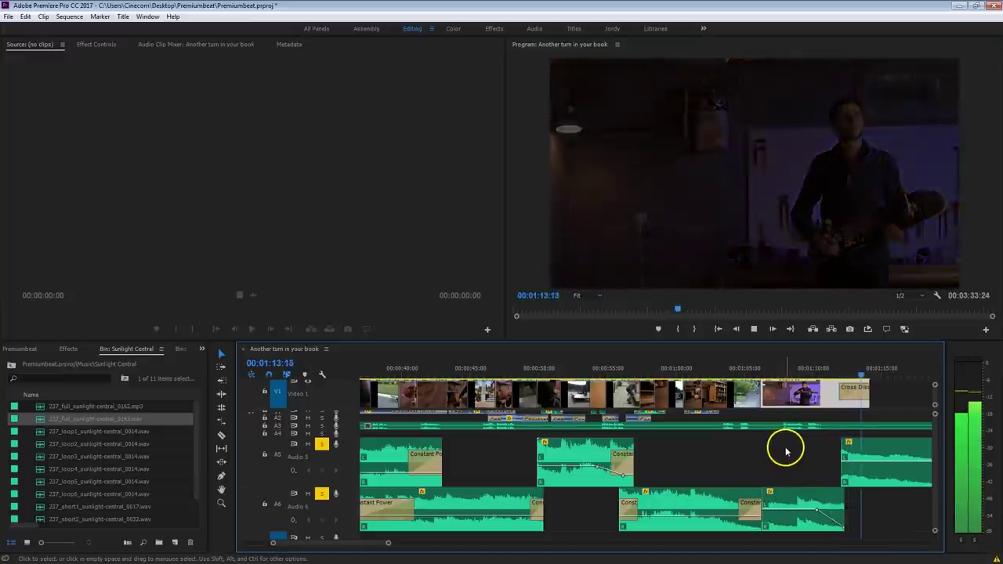
key(space)
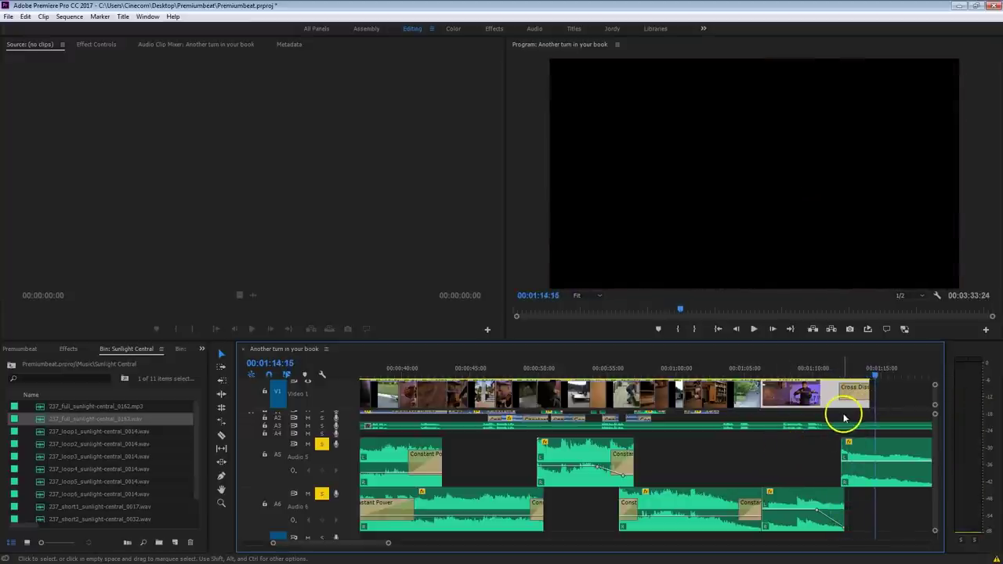
Step: Load 237_full_sunlight-central_0162.mp3 in the Source monitor and play its ending around 2:32
double_click(42, 407)
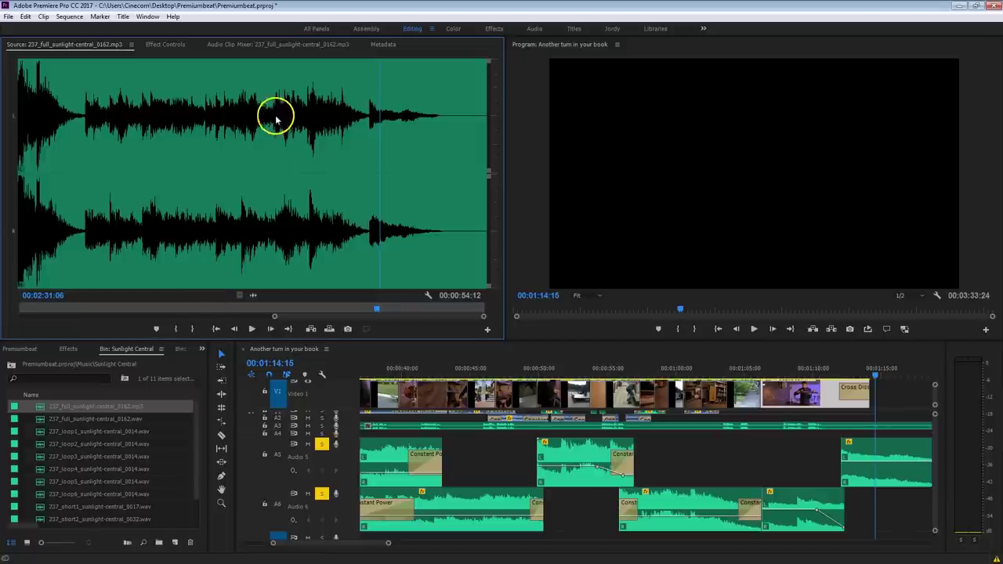
click(352, 132)
key(space)
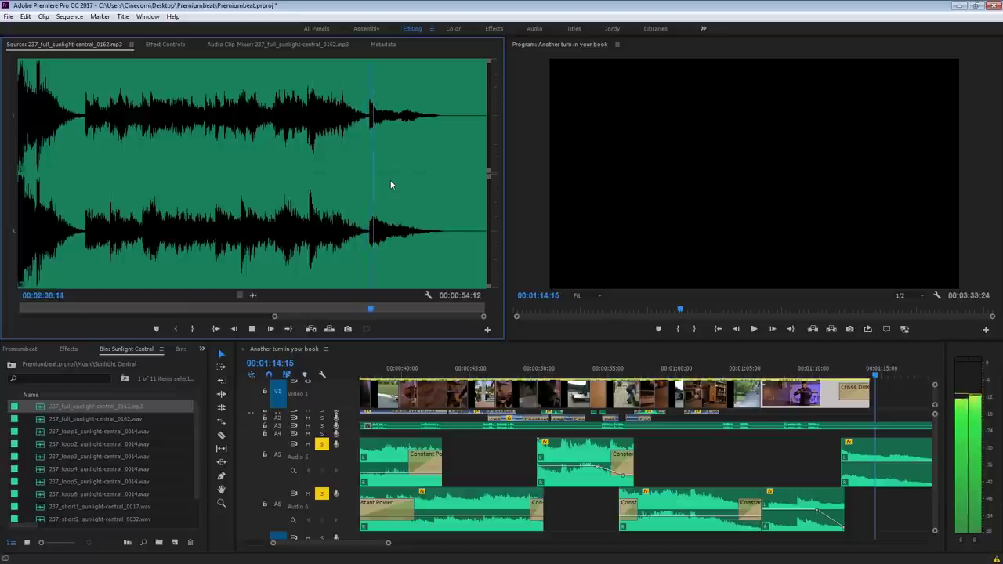
click(376, 107)
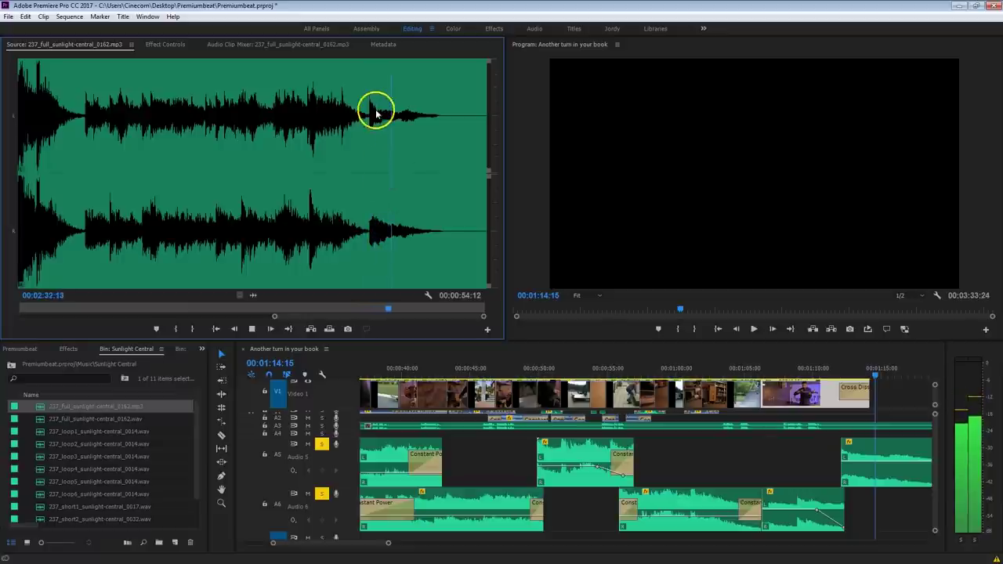